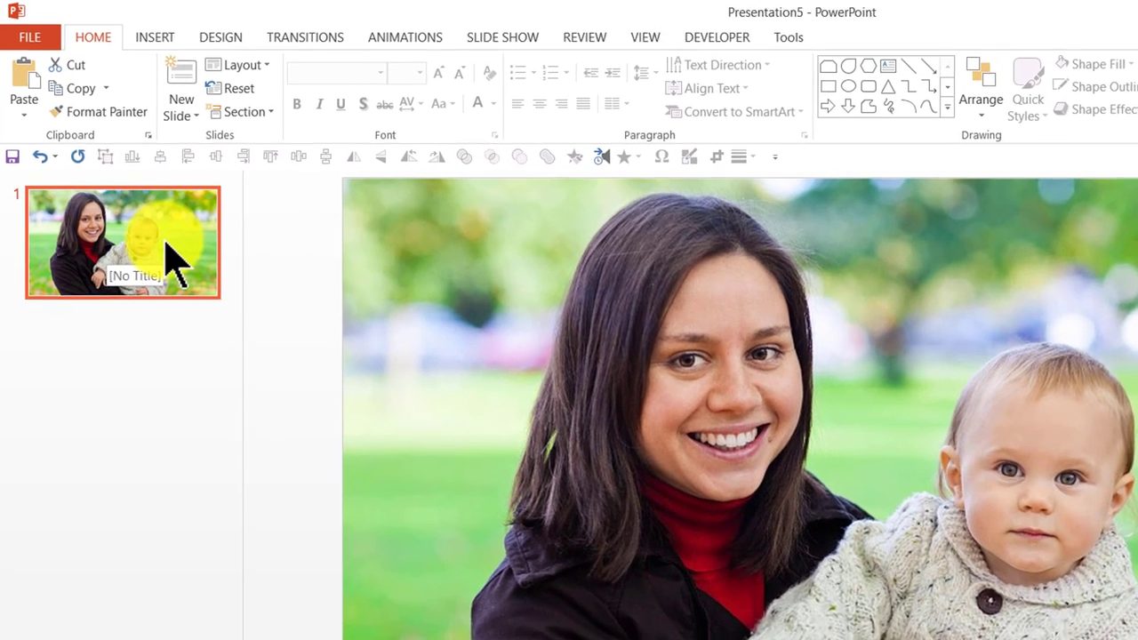
Duplicate the photo slide twice to make three identical slides.
{"action": "right_click", "coordinate": [125, 183]}
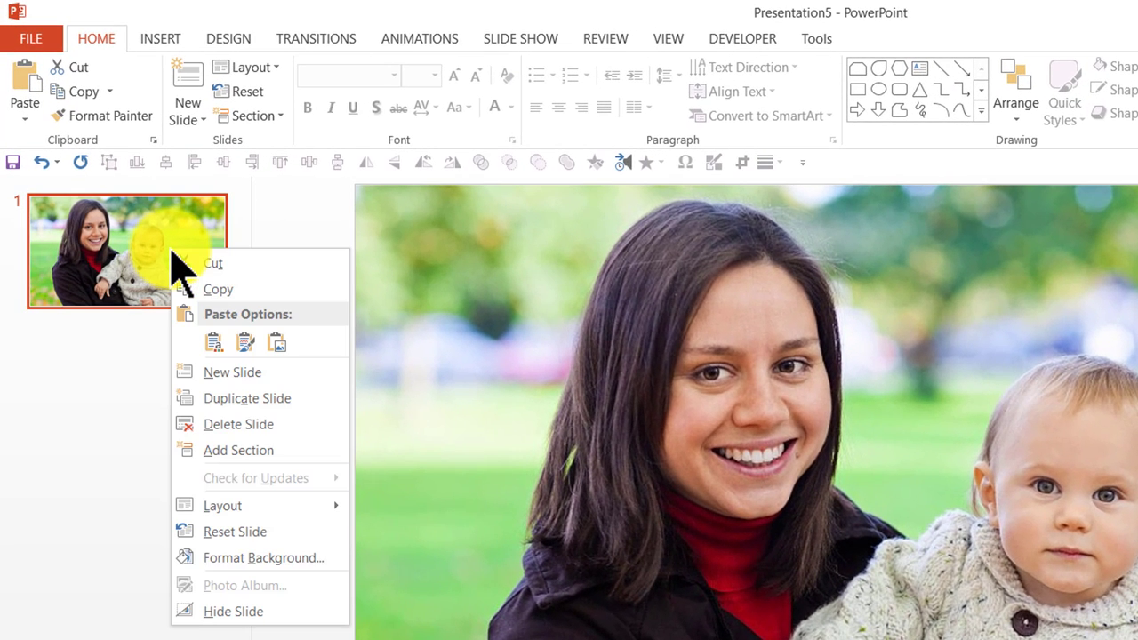
{"action": "left_click", "coordinate": [218, 397]}
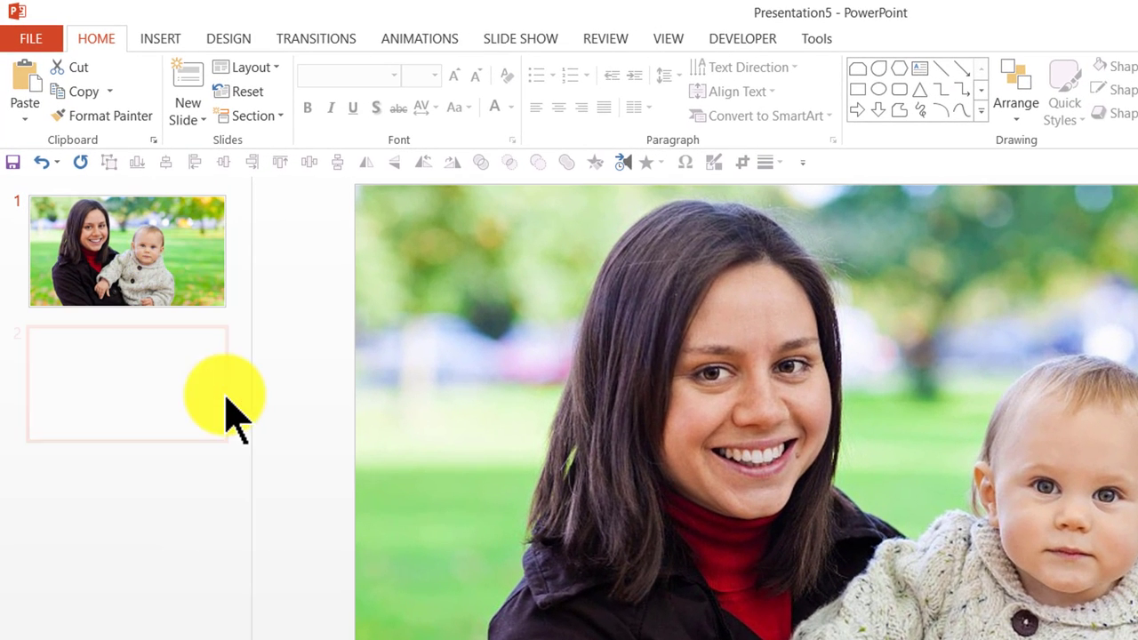
{"action": "right_click", "coordinate": [178, 384]}
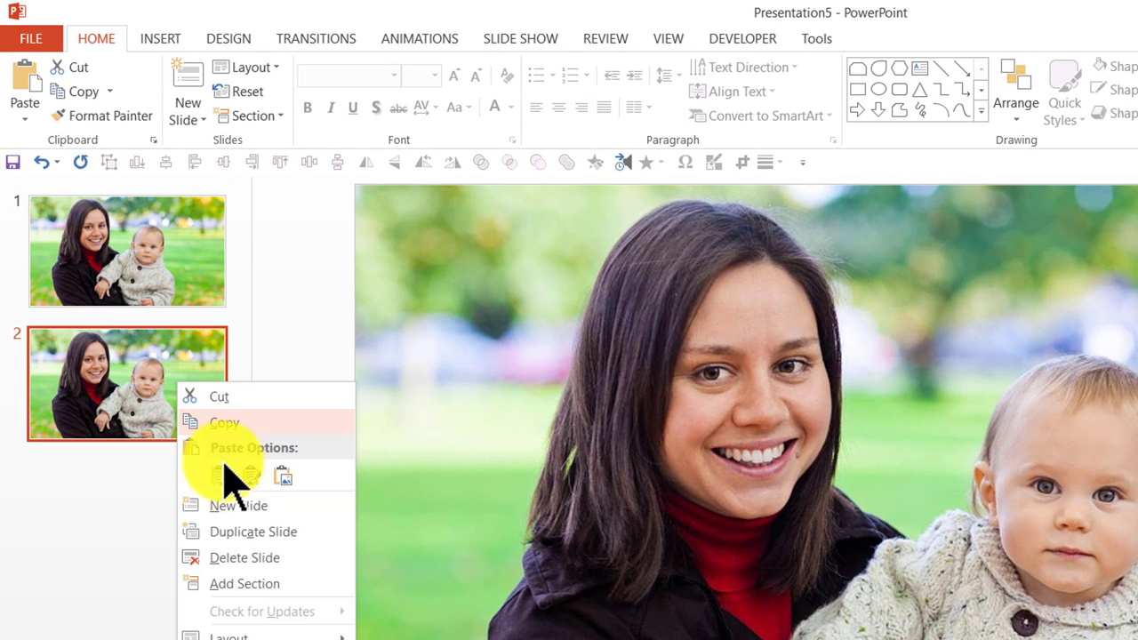
{"action": "left_click", "coordinate": [240, 530]}
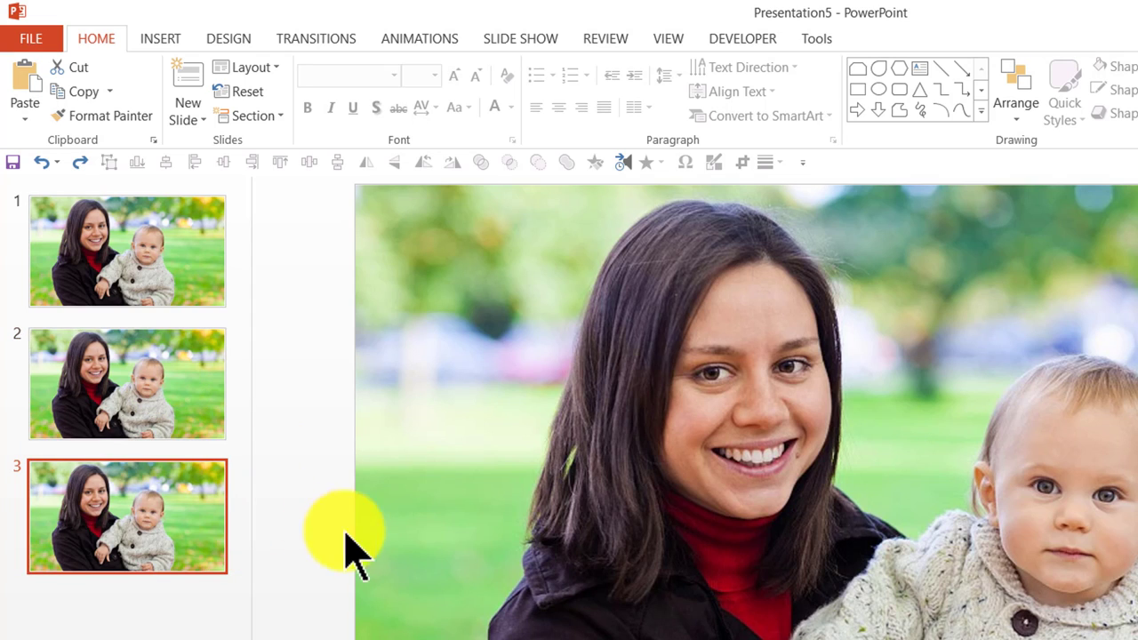
Crop the picture on slide 2 from both sides to the woman only, about 4.62" wide at full height.
{"action": "left_click", "coordinate": [103, 391]}
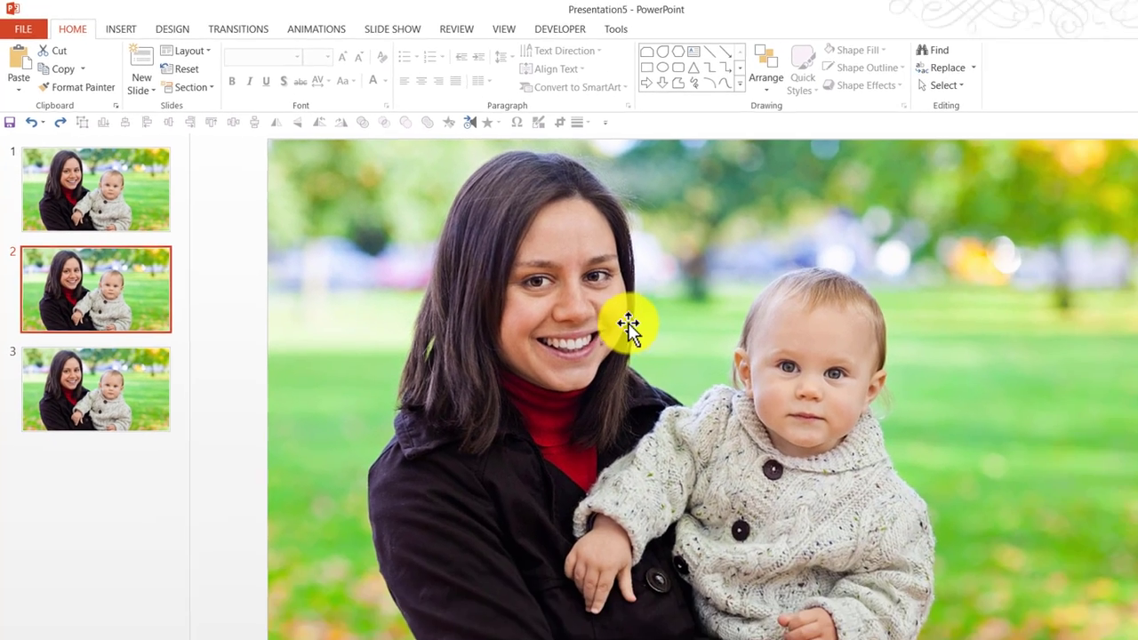
{"action": "left_click", "coordinate": [824, 434]}
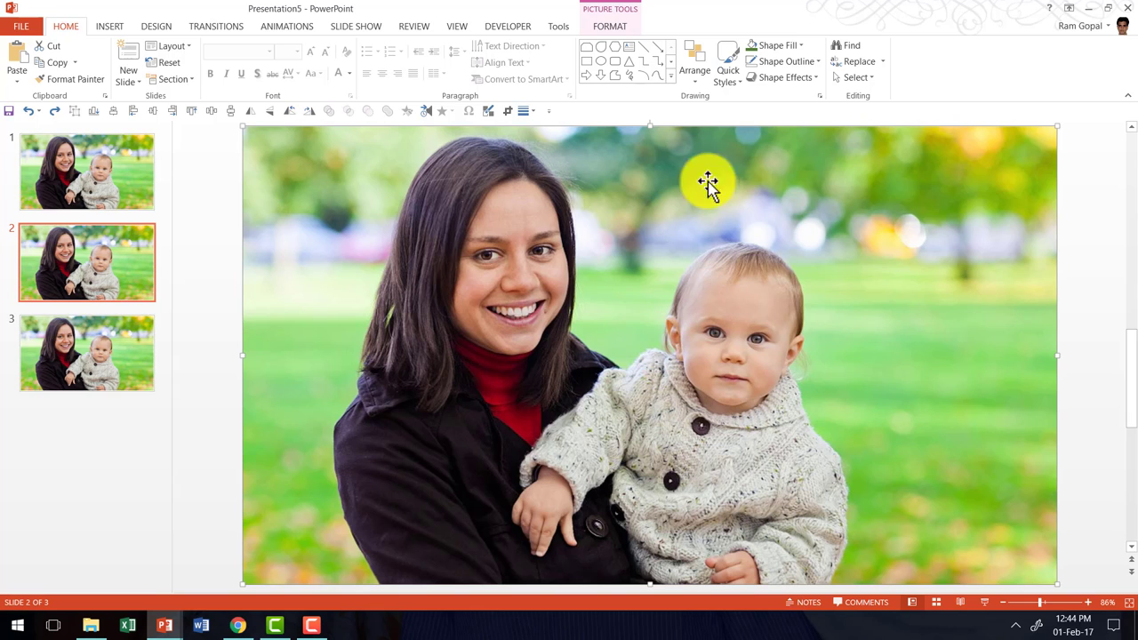
{"action": "left_click", "coordinate": [626, 28]}
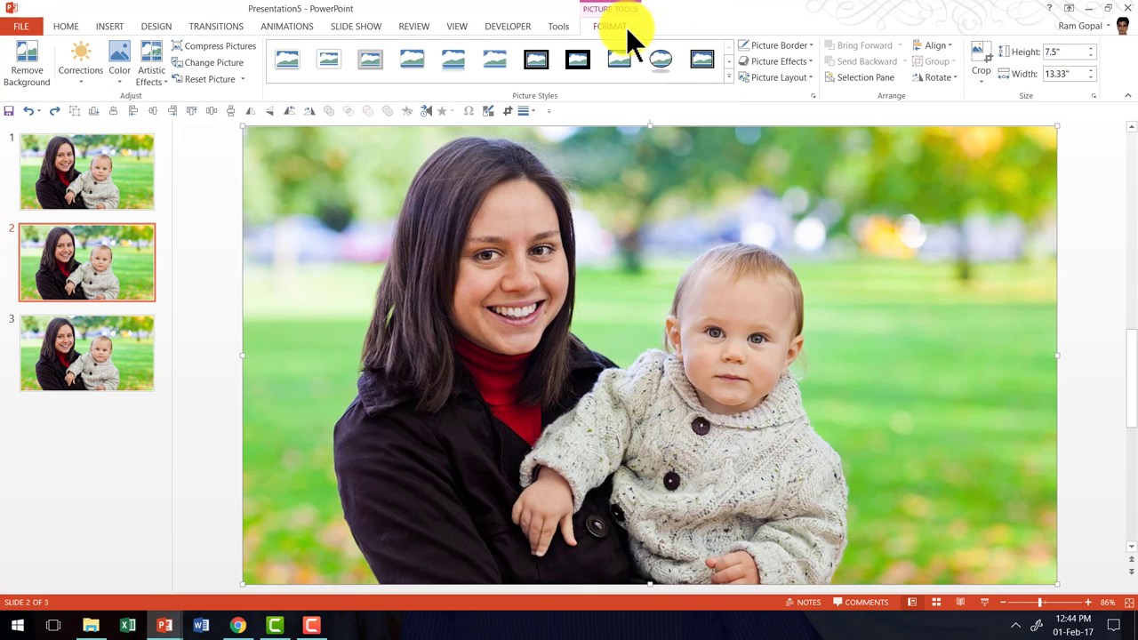
{"action": "left_click", "coordinate": [980, 51]}
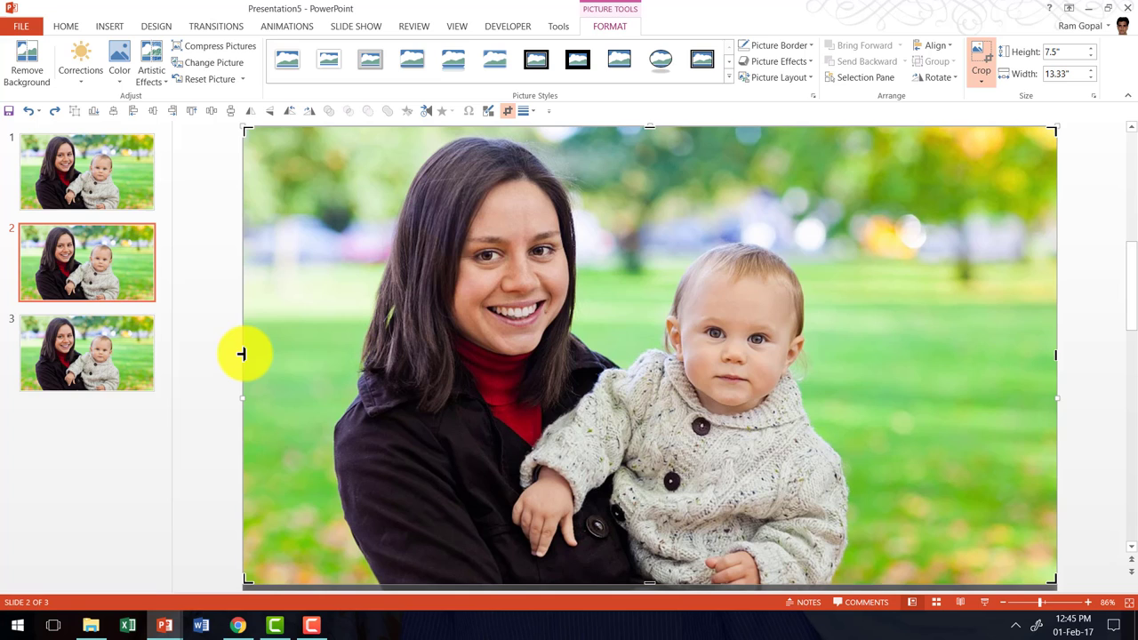
{"action": "left_click_drag", "start_coordinate": [241, 354], "coordinate": [330, 356]}
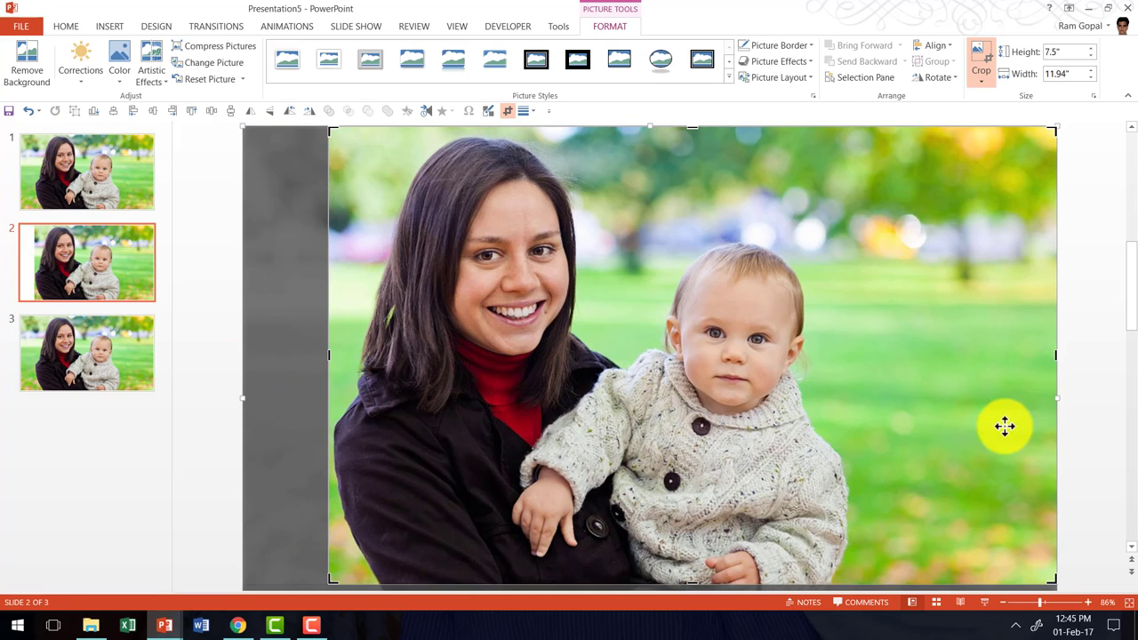
{"action": "left_click_drag", "start_coordinate": [1056, 356], "coordinate": [609, 447]}
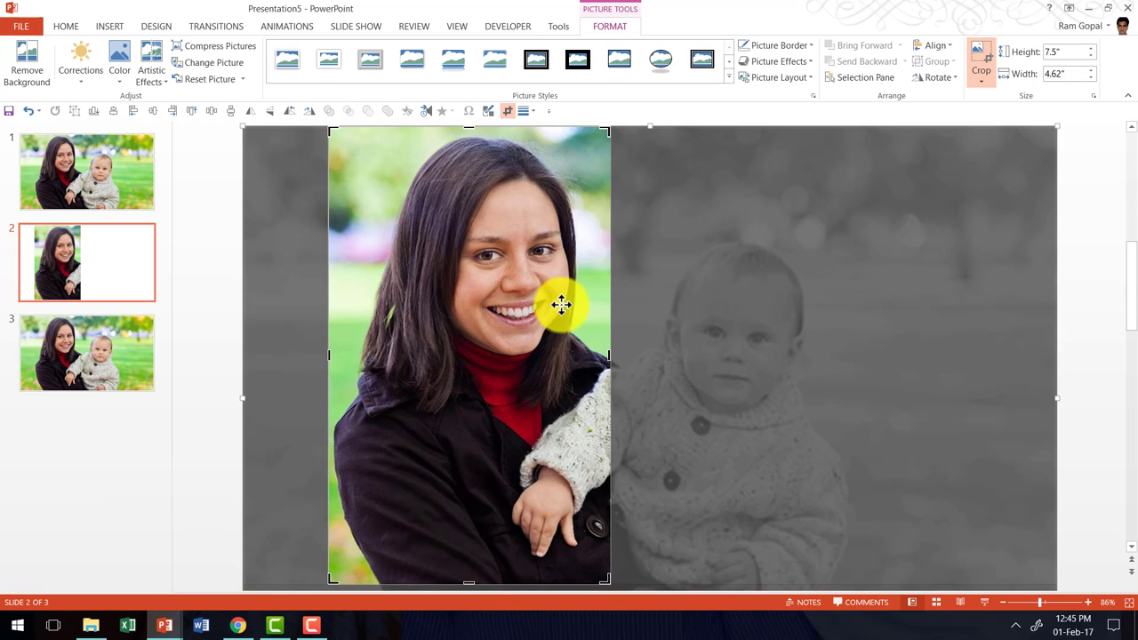
{"action": "left_click", "coordinate": [1065, 306]}
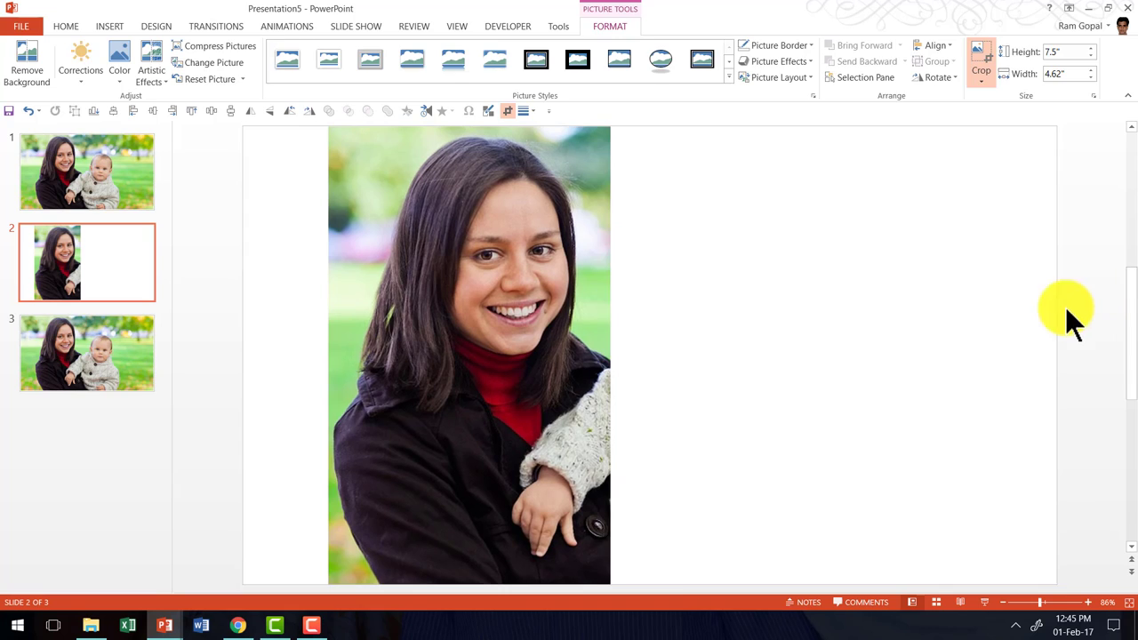
Start background removal on the cropped woman picture, extending the selection area over the top of her head and the hair on the left.
{"action": "left_click", "coordinate": [573, 302]}
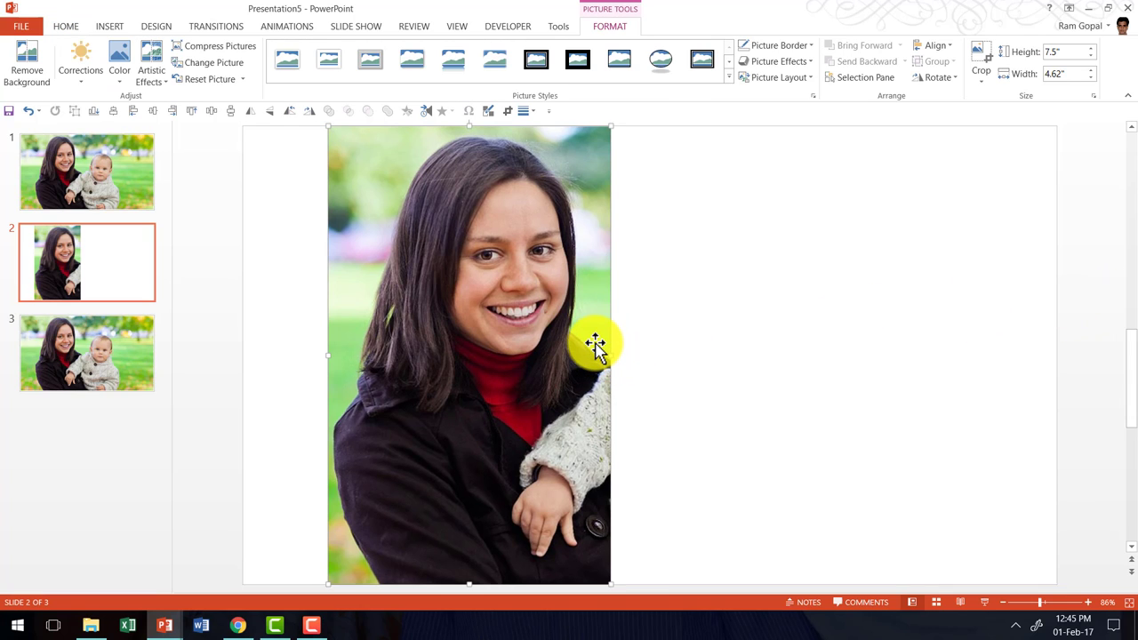
{"action": "left_click", "coordinate": [27, 67]}
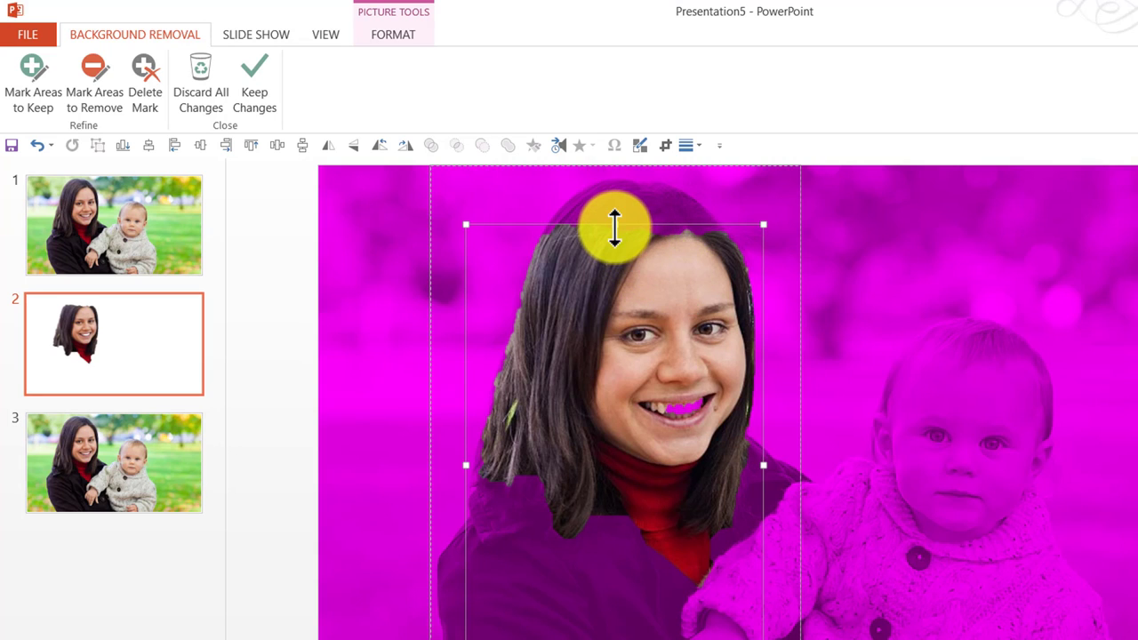
{"action": "left_click_drag", "start_coordinate": [614, 226], "coordinate": [619, 181]}
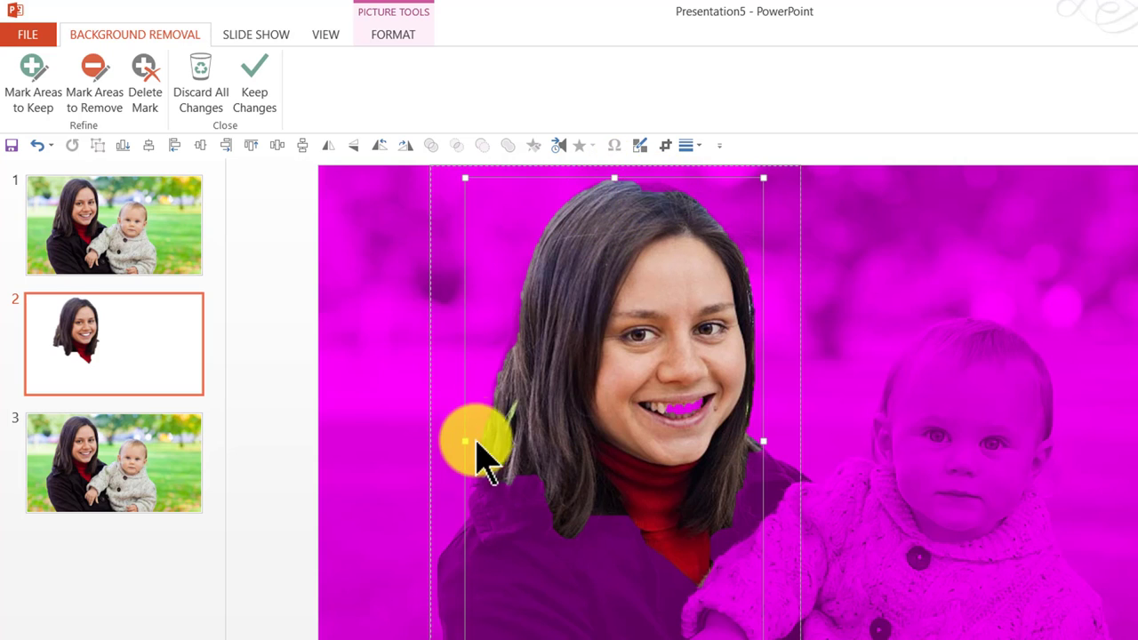
{"action": "left_click_drag", "start_coordinate": [465, 440], "coordinate": [447, 444]}
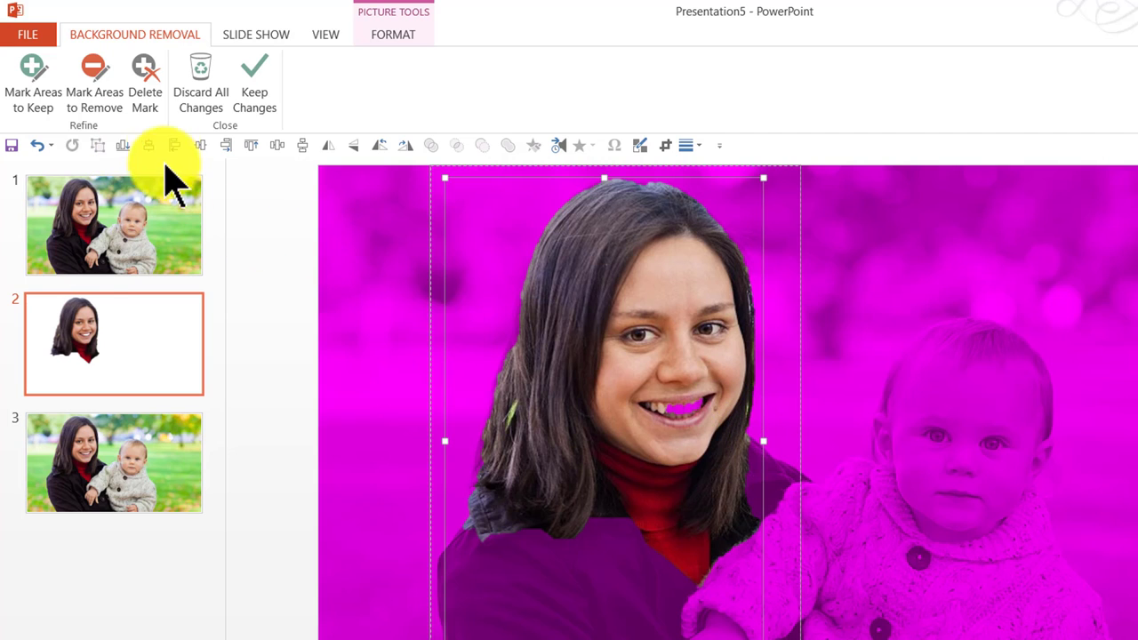
Mark the missing part of the woman's mouth as an area to keep and apply the background removal.
{"action": "left_click", "coordinate": [40, 93]}
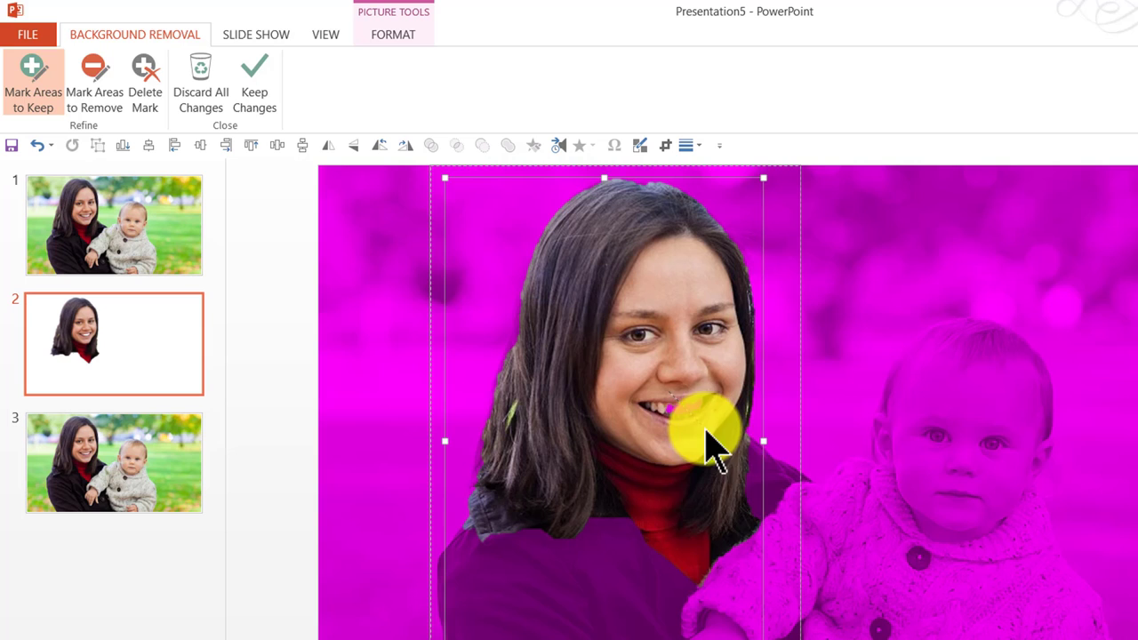
{"action": "left_click_drag", "start_coordinate": [670, 394], "coordinate": [686, 410]}
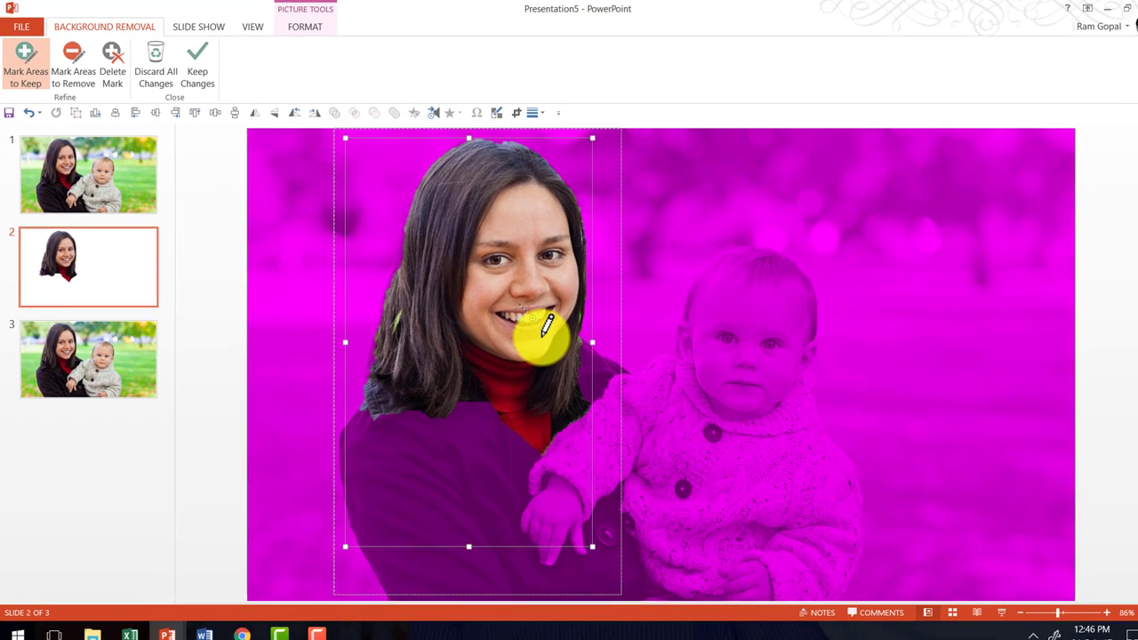
{"action": "left_click", "coordinate": [1065, 252]}
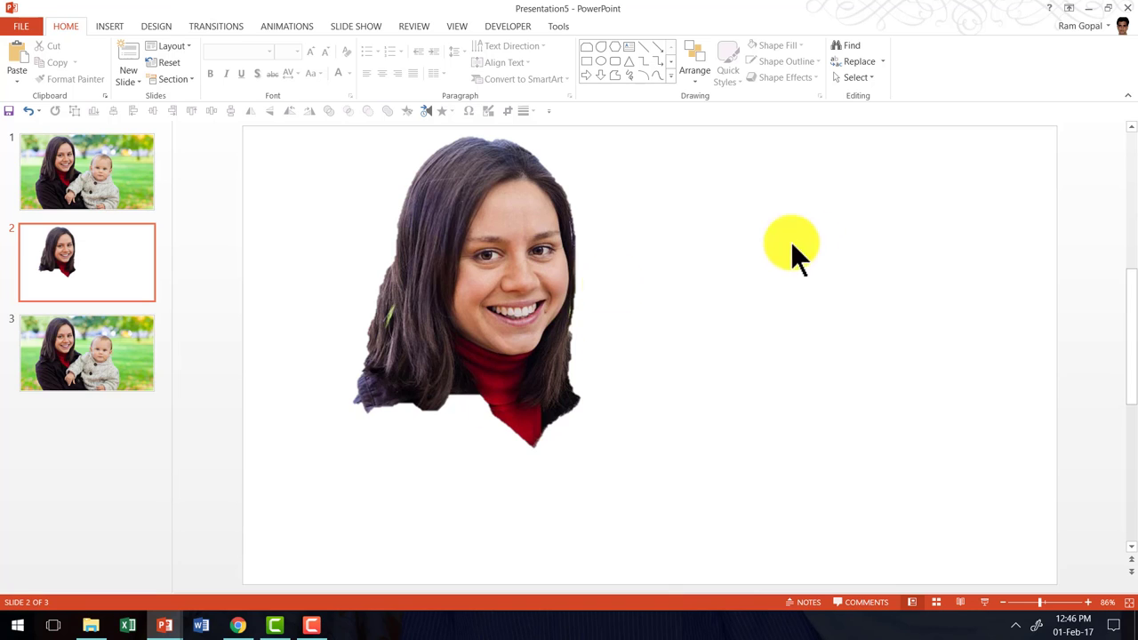
{"action": "key", "text": "ctrl+z"}
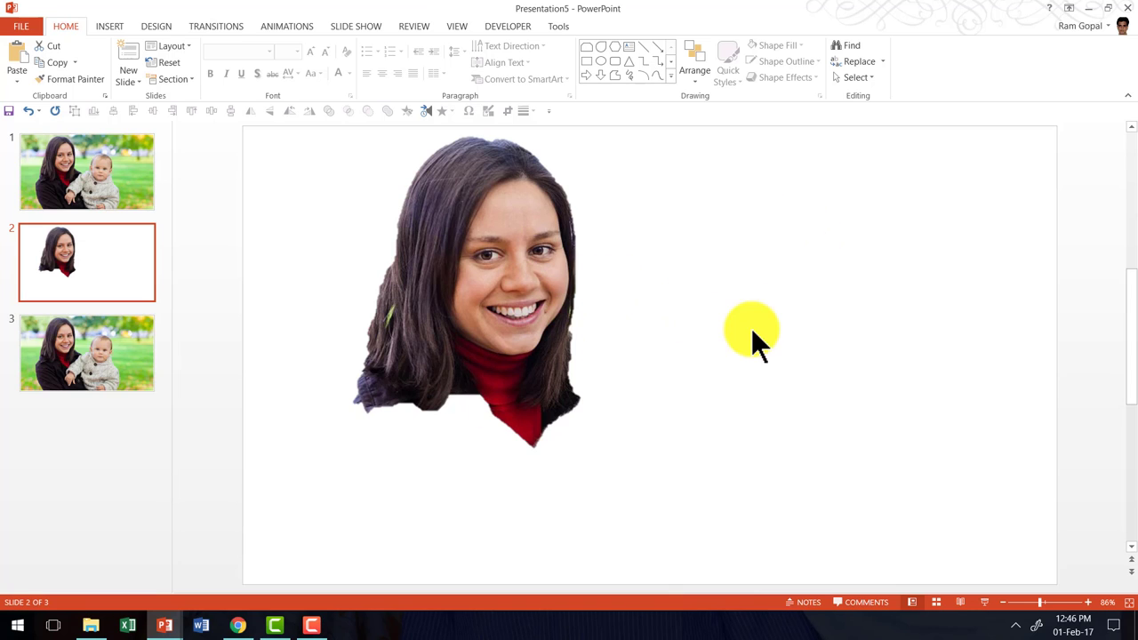
Cut the woman's head cutout from slide 2 and paste it onto the photo on slide 1.
{"action": "left_click", "coordinate": [517, 271]}
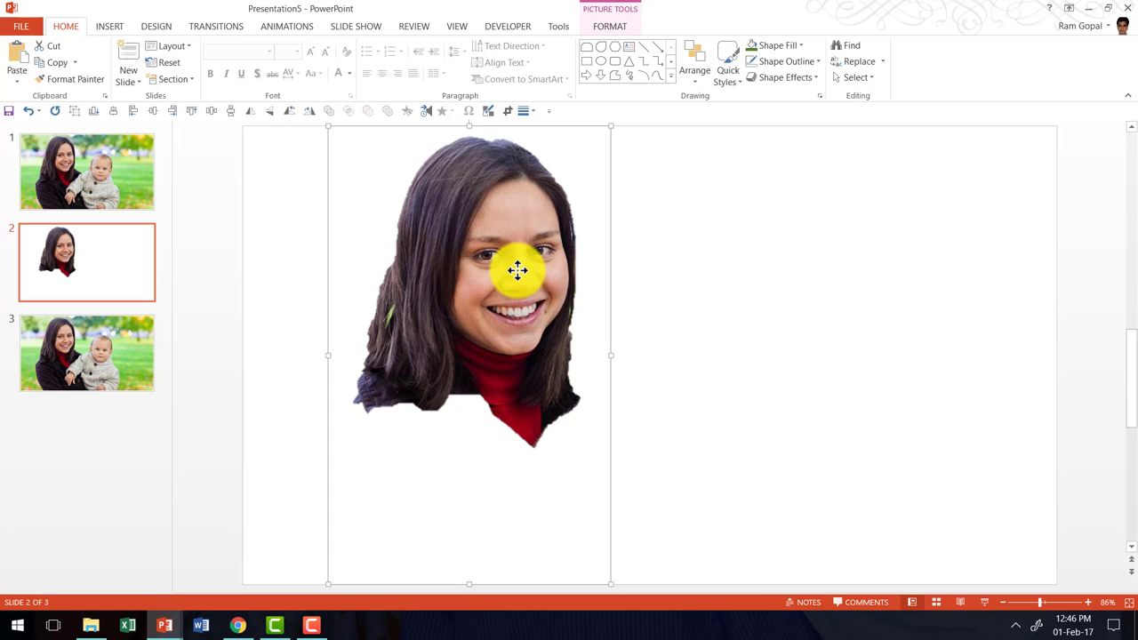
{"action": "right_click", "coordinate": [517, 271]}
{"action": "left_click", "coordinate": [556, 283]}
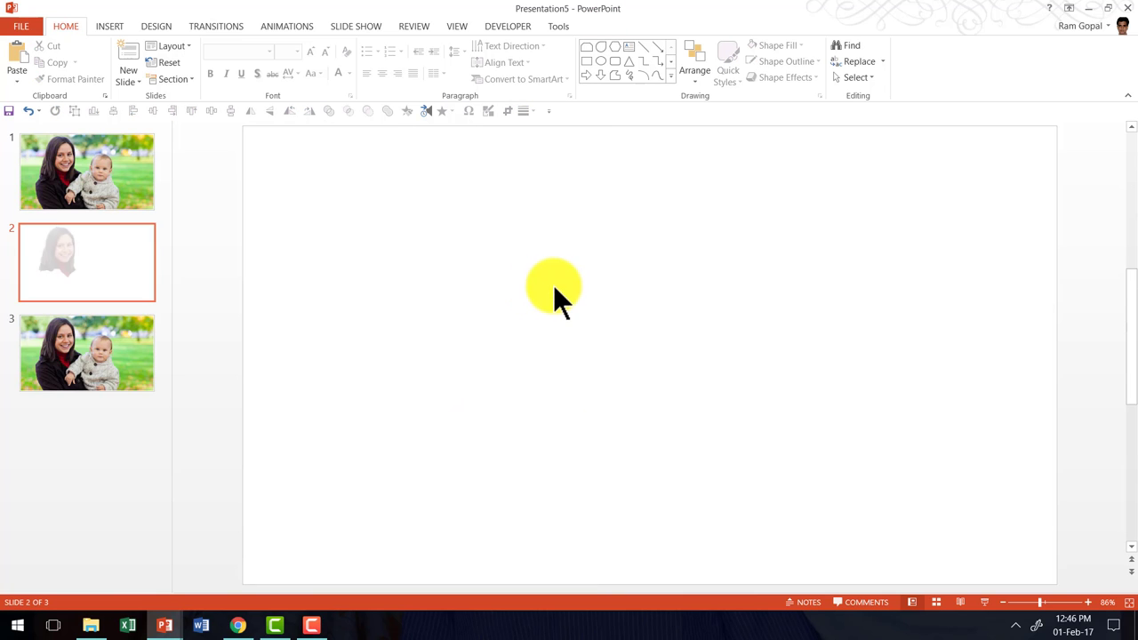
{"action": "left_click", "coordinate": [36, 180]}
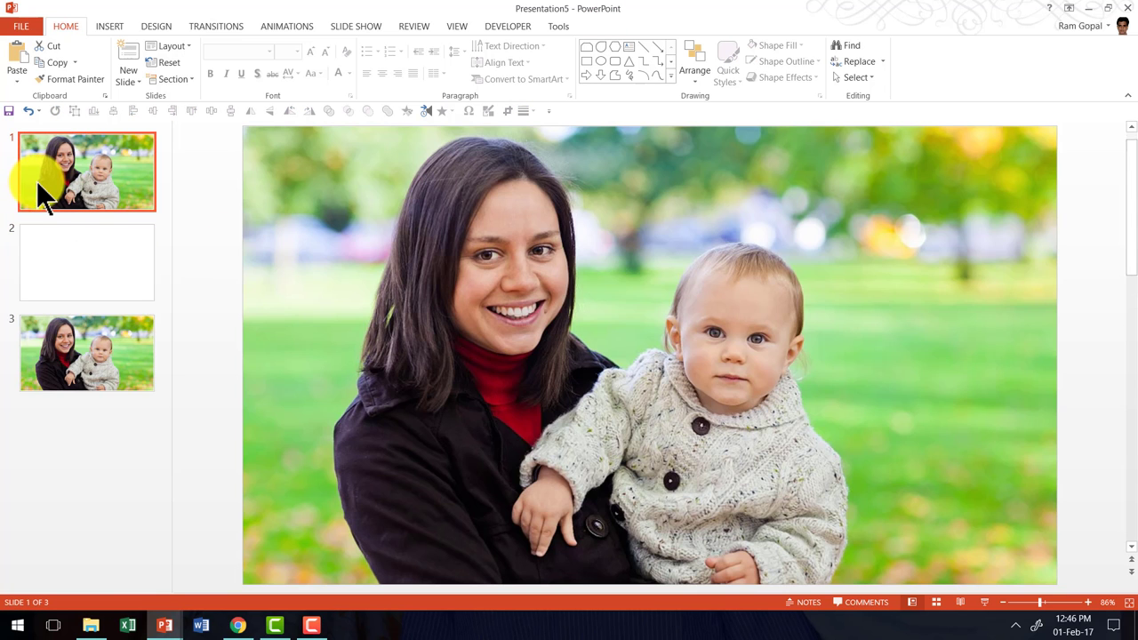
{"action": "right_click", "coordinate": [221, 250]}
{"action": "left_click", "coordinate": [249, 276]}
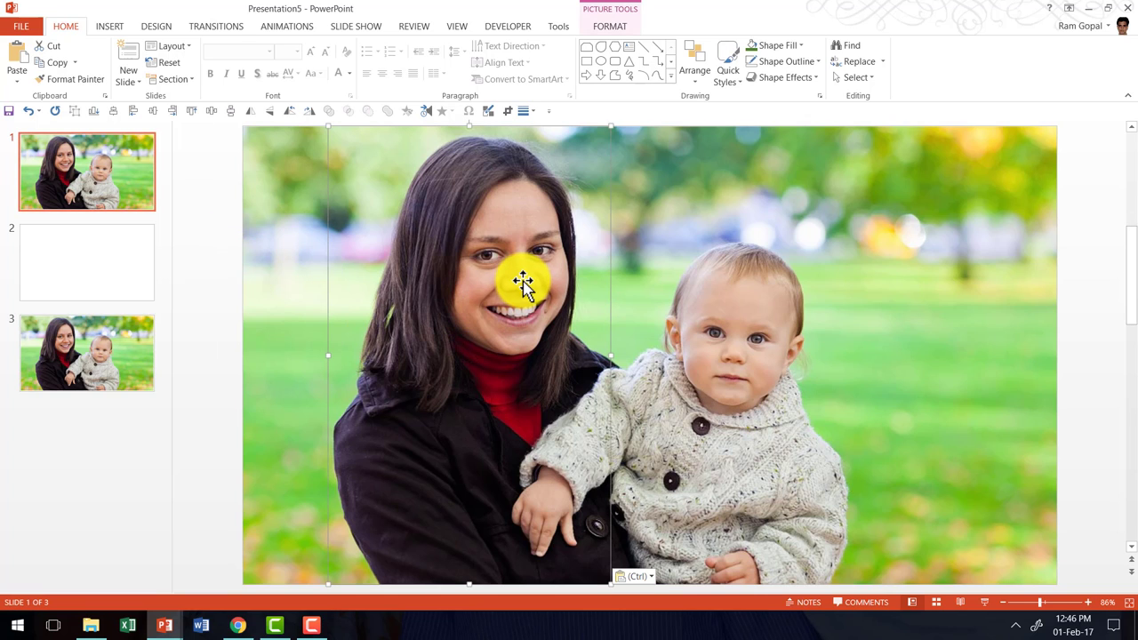
Crop the picture on slide 3 from both sides to the baby only, about 3.04" wide at full height.
{"action": "left_click", "coordinate": [140, 338]}
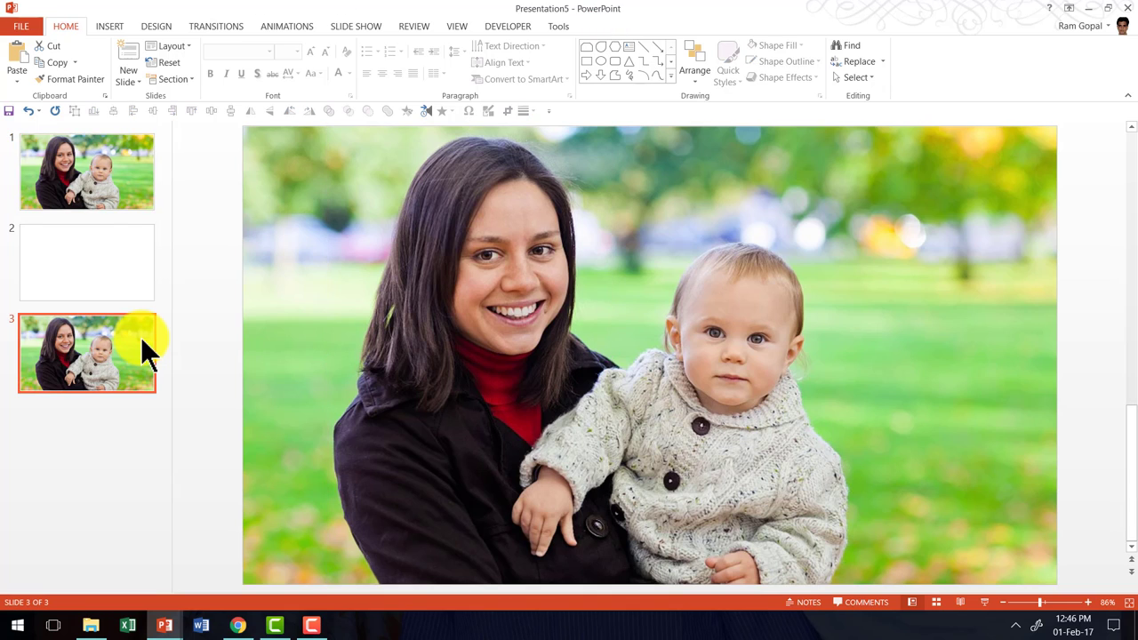
{"action": "left_click", "coordinate": [629, 318]}
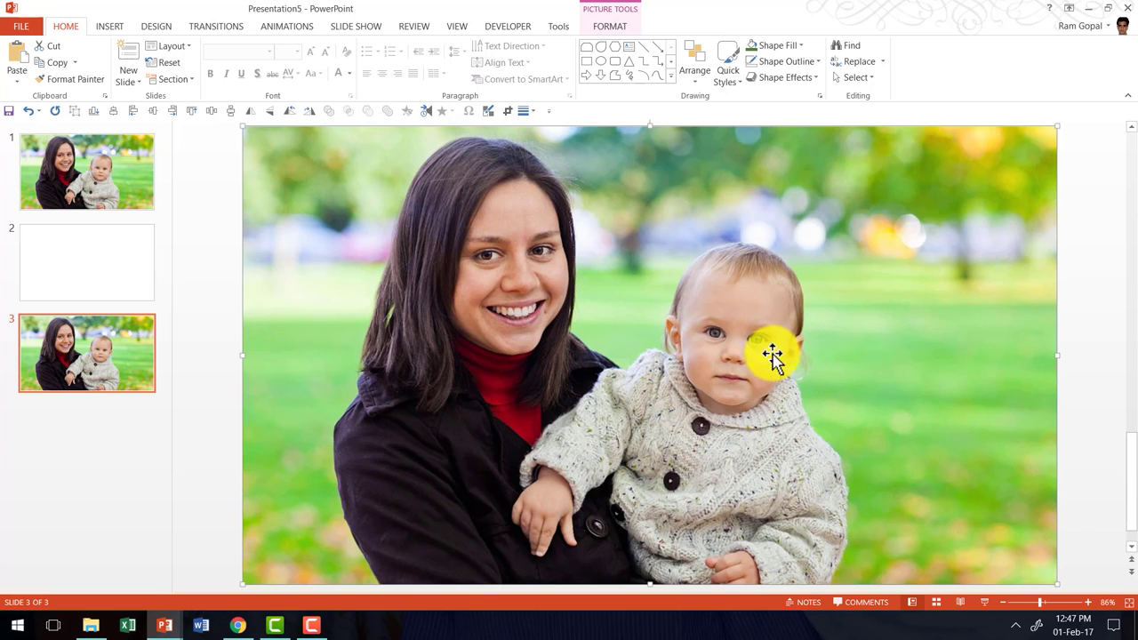
{"action": "left_click", "coordinate": [617, 24]}
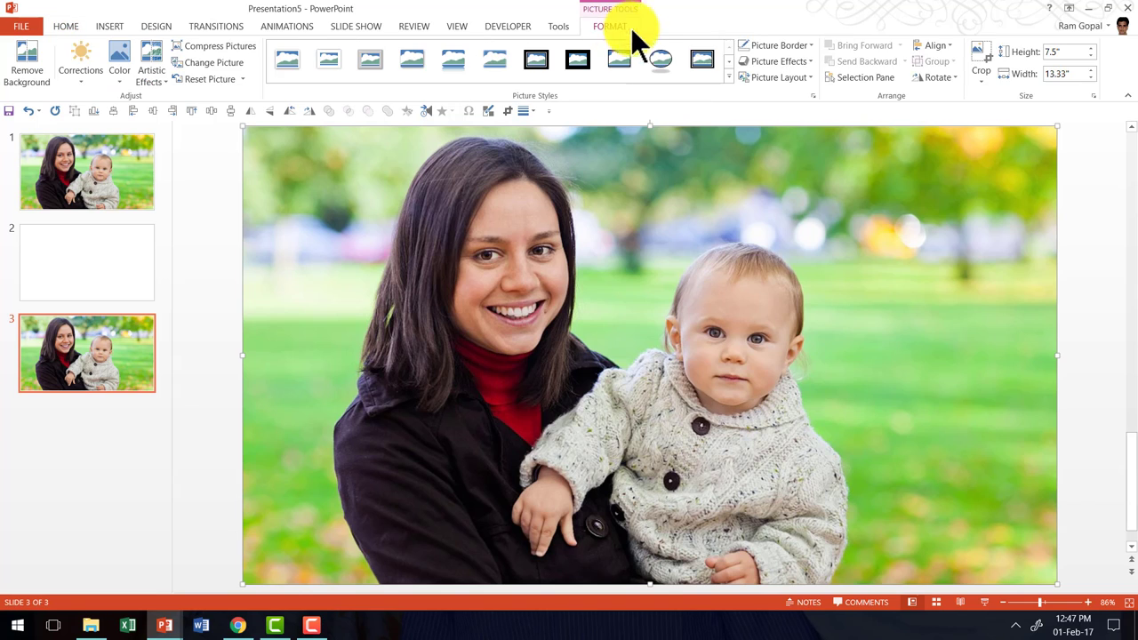
{"action": "left_click", "coordinate": [975, 50]}
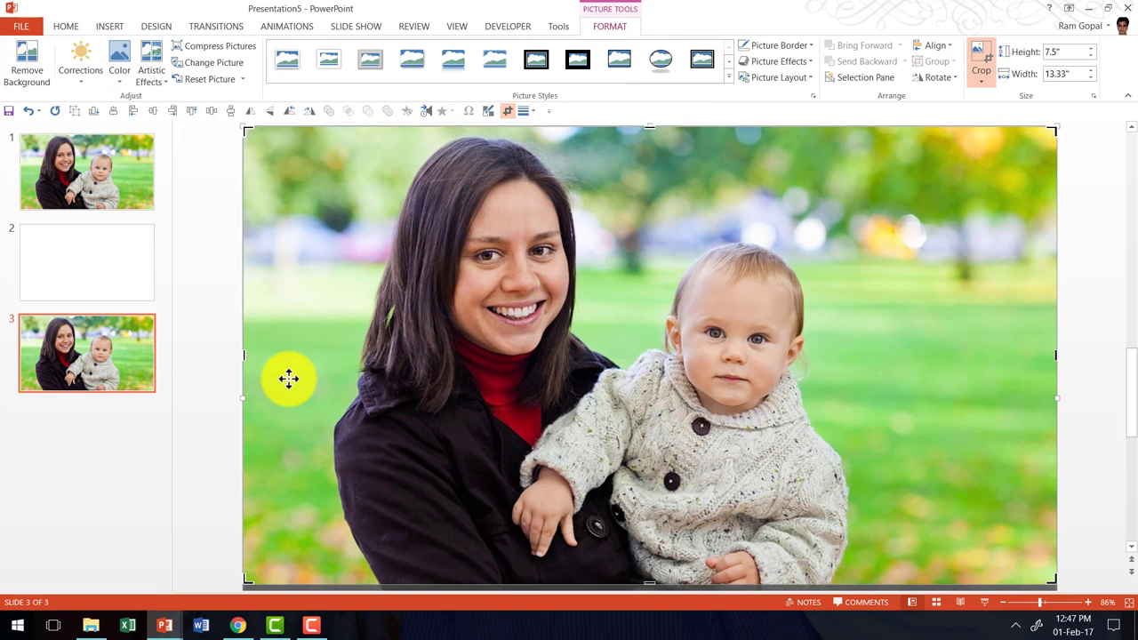
{"action": "left_click_drag", "start_coordinate": [240, 356], "coordinate": [630, 370]}
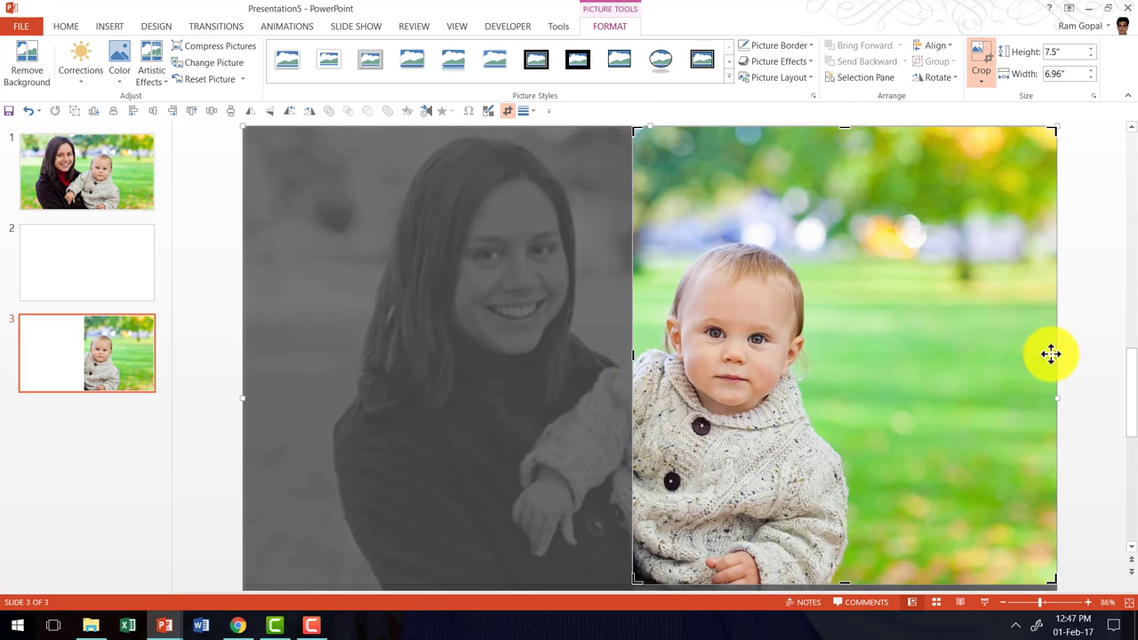
{"action": "left_click_drag", "start_coordinate": [1058, 355], "coordinate": [818, 384]}
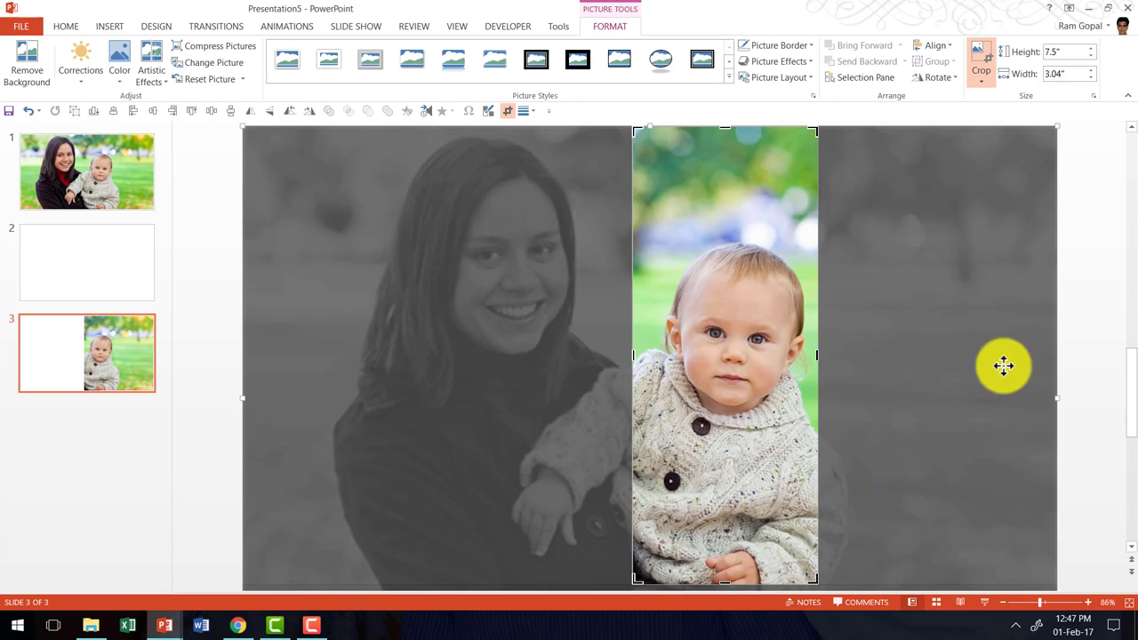
{"action": "left_click", "coordinate": [1068, 348]}
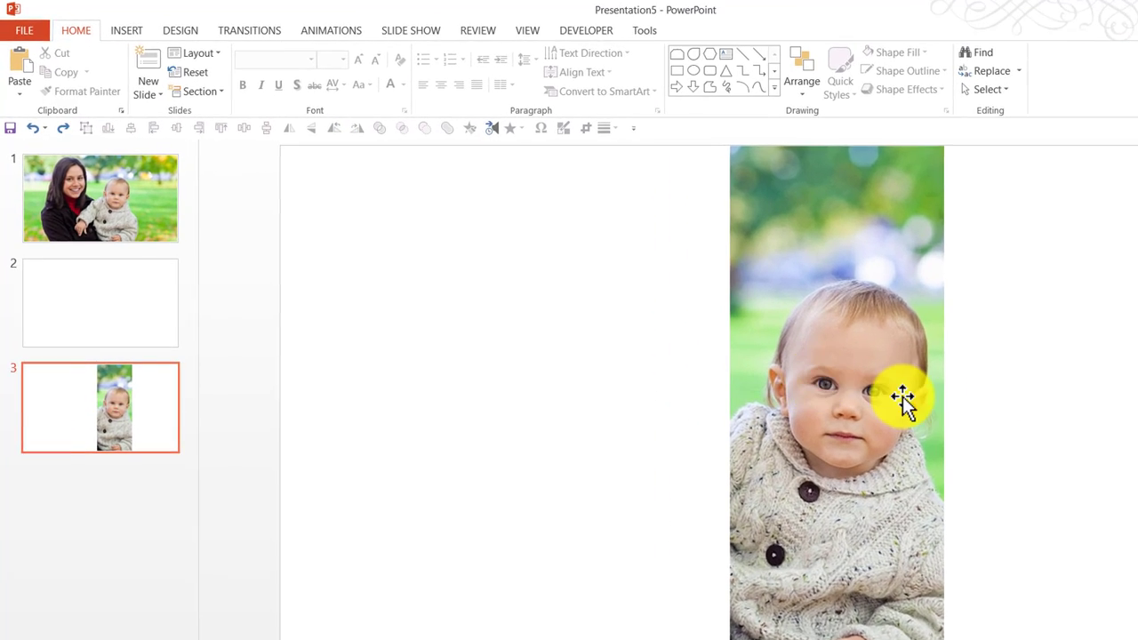
Remove the background from the baby picture, widening the selection area past the ear and marking the leftover patch above the head for removal.
{"action": "left_click", "coordinate": [902, 400]}
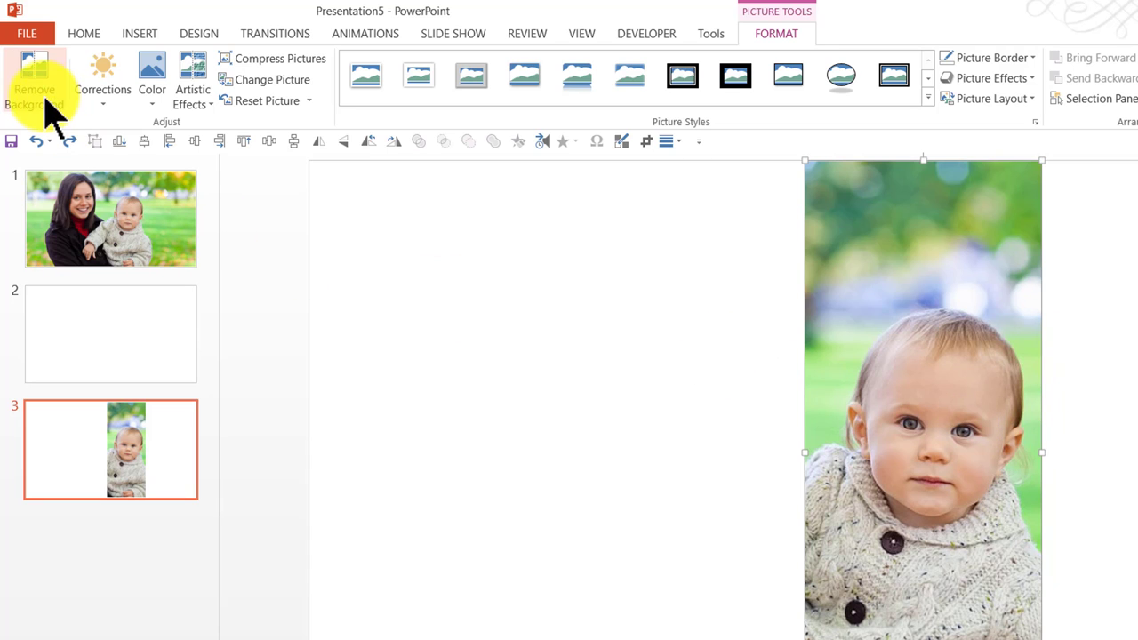
{"action": "left_click", "coordinate": [36, 89]}
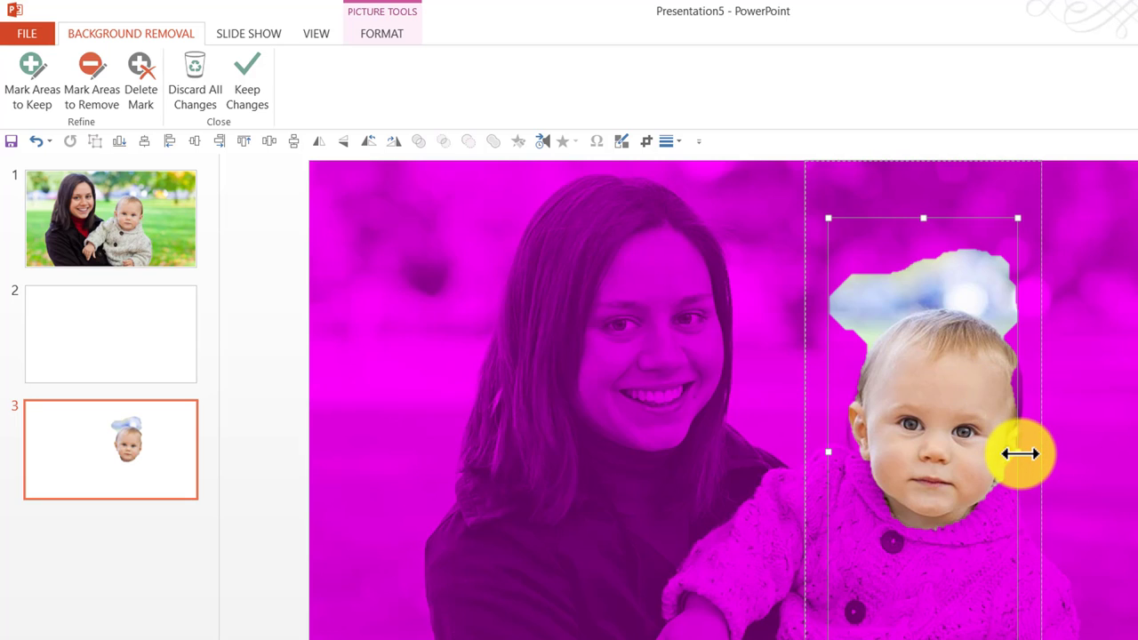
{"action": "left_click_drag", "start_coordinate": [1019, 453], "coordinate": [1029, 453]}
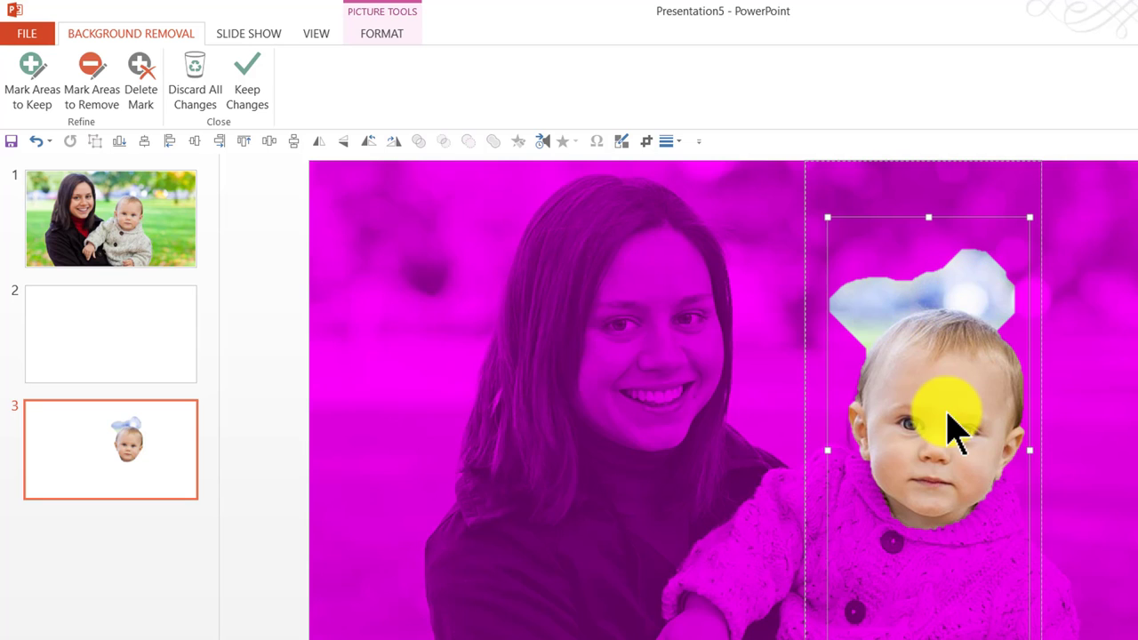
{"action": "left_click", "coordinate": [91, 82]}
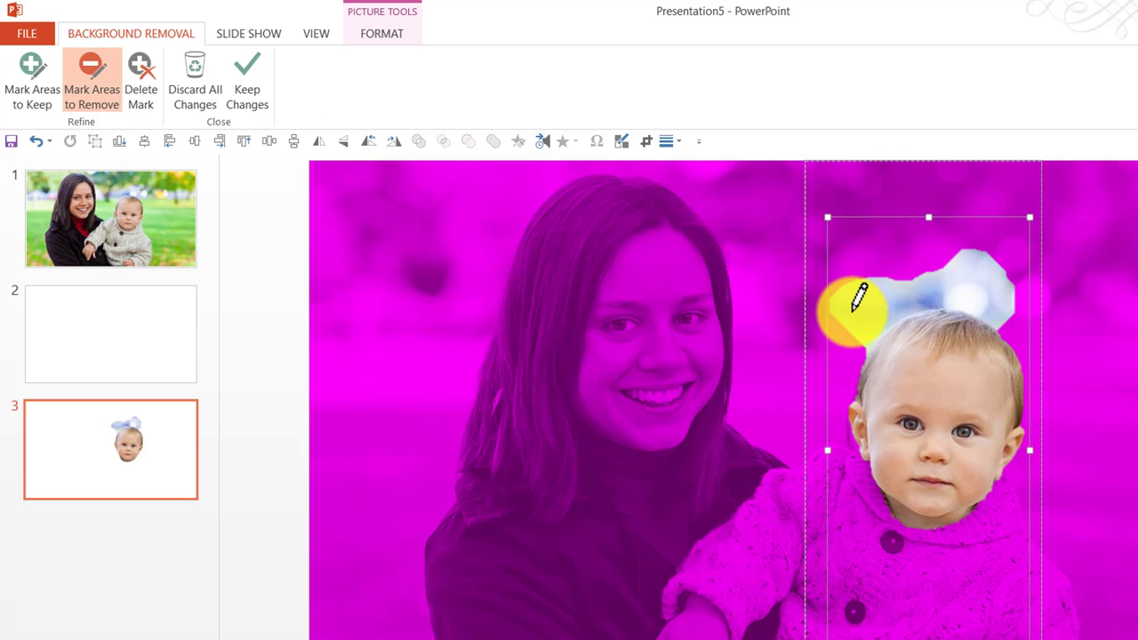
{"action": "left_click_drag", "start_coordinate": [852, 310], "coordinate": [988, 306]}
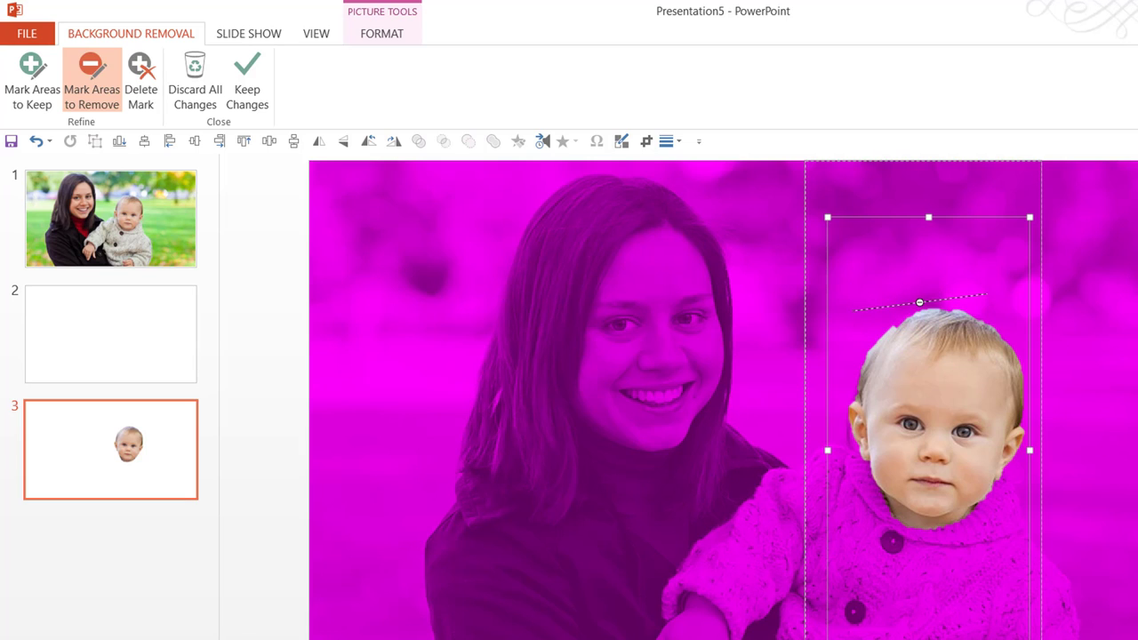
{"action": "left_click", "coordinate": [1134, 418]}
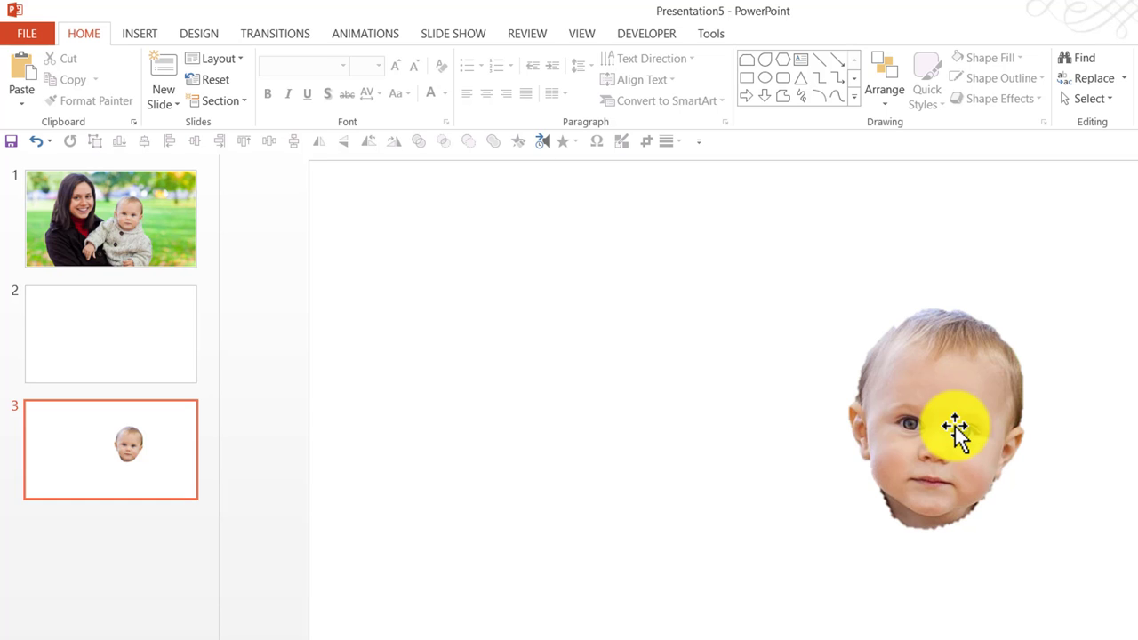
Cut the baby's head cutout from slide 3 and paste it over the baby in the photo on slide 1.
{"action": "right_click", "coordinate": [957, 424]}
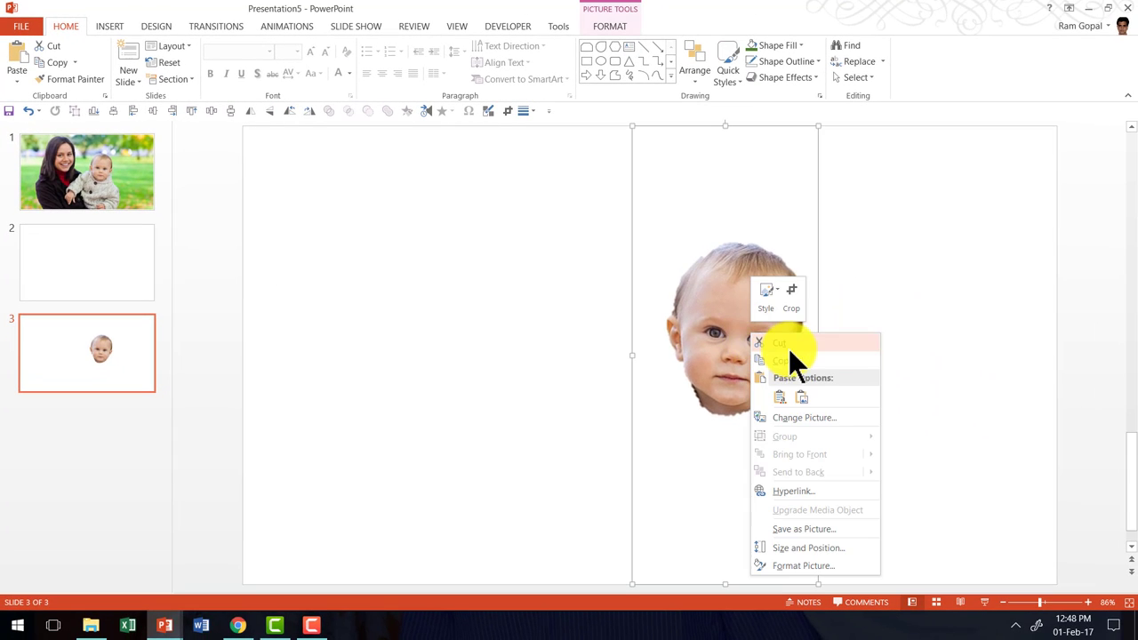
{"action": "left_click", "coordinate": [788, 344]}
{"action": "left_click", "coordinate": [123, 189]}
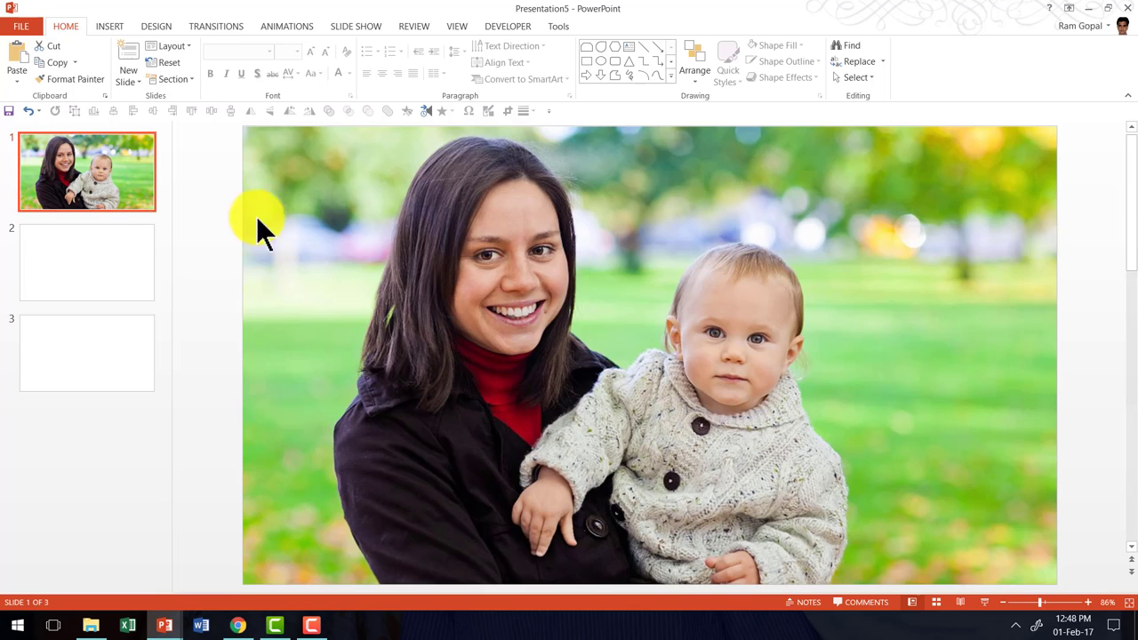
{"action": "right_click", "coordinate": [1075, 246]}
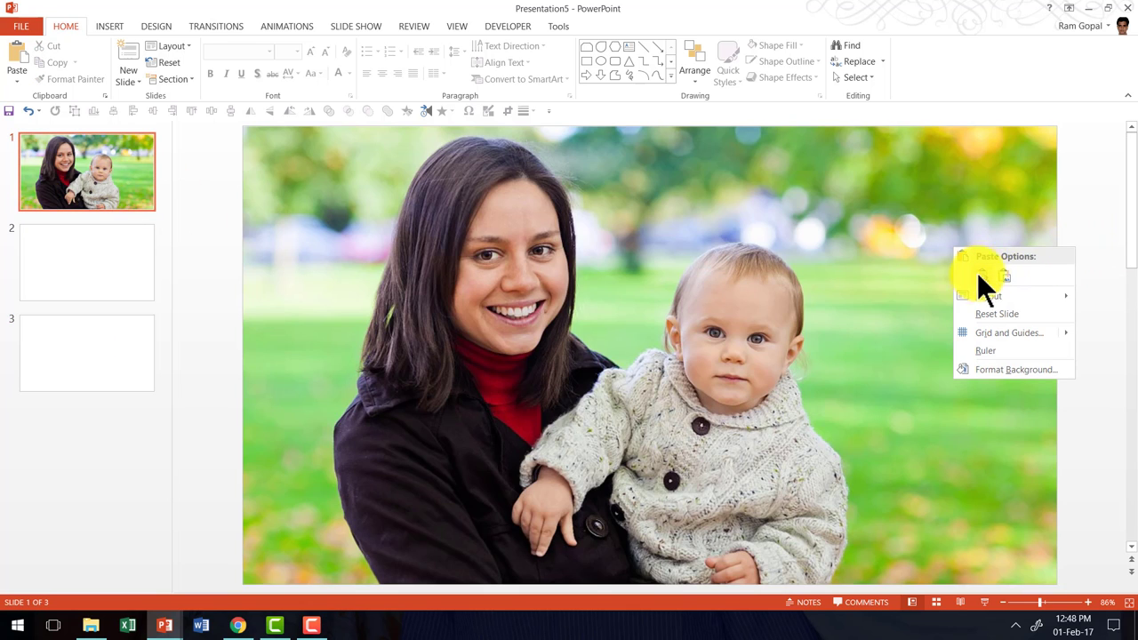
{"action": "left_click", "coordinate": [977, 285]}
{"action": "left_click", "coordinate": [1080, 300]}
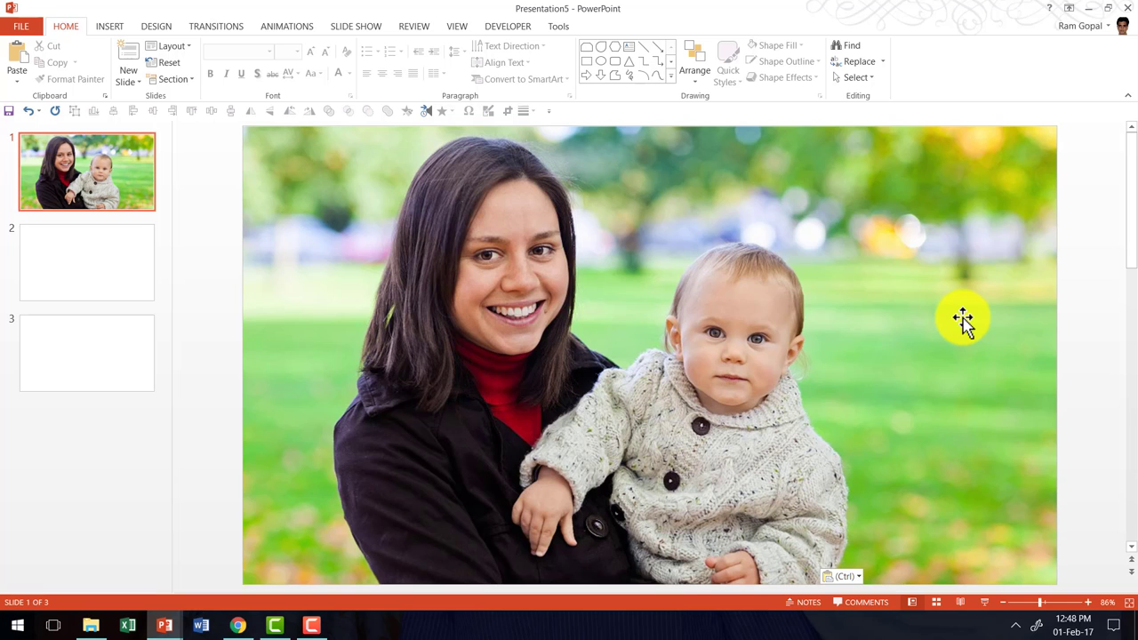
{"action": "left_click", "coordinate": [548, 282]}
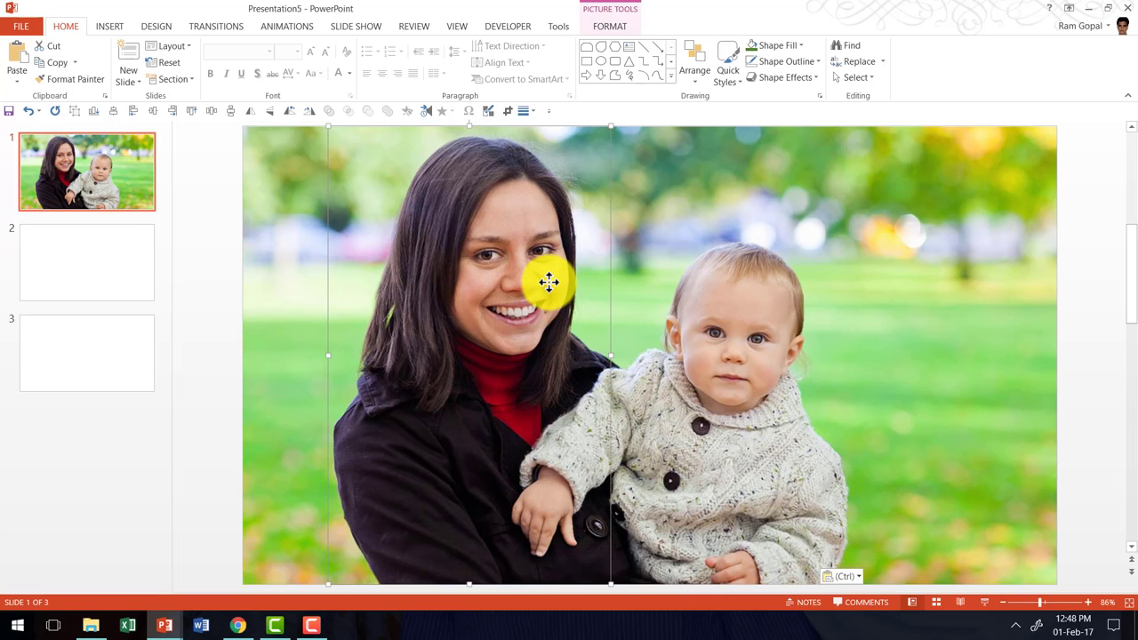
{"action": "left_click_drag", "start_coordinate": [508, 321], "coordinate": [718, 331]}
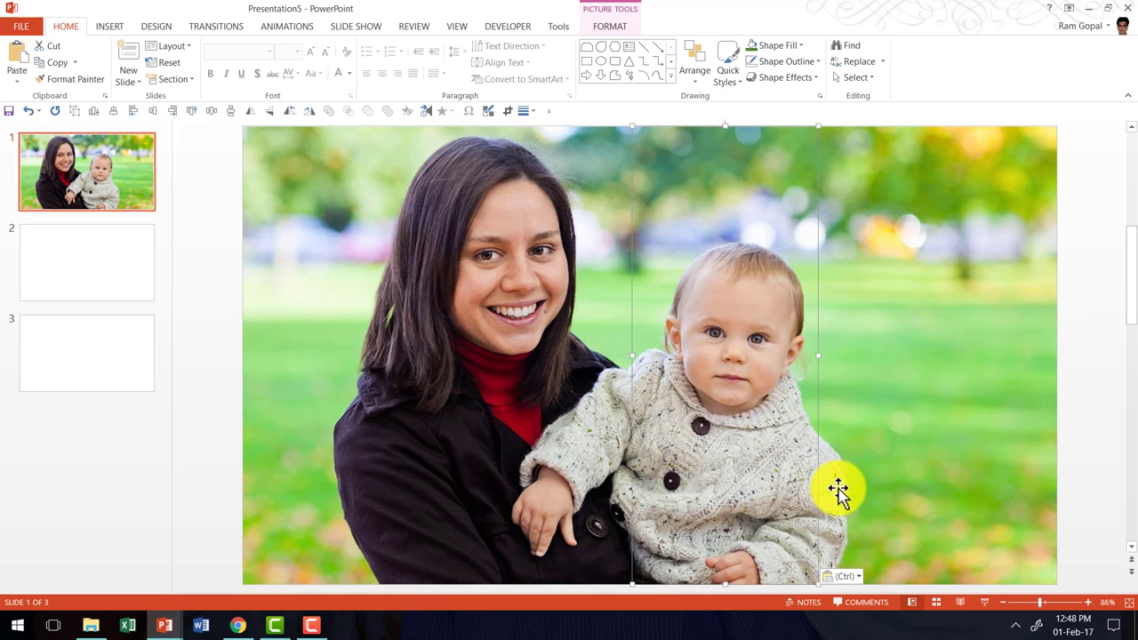
Set the color saturation of the full-slide photo behind the cutouts on slide 1 to 0%.
{"action": "left_click", "coordinate": [999, 256]}
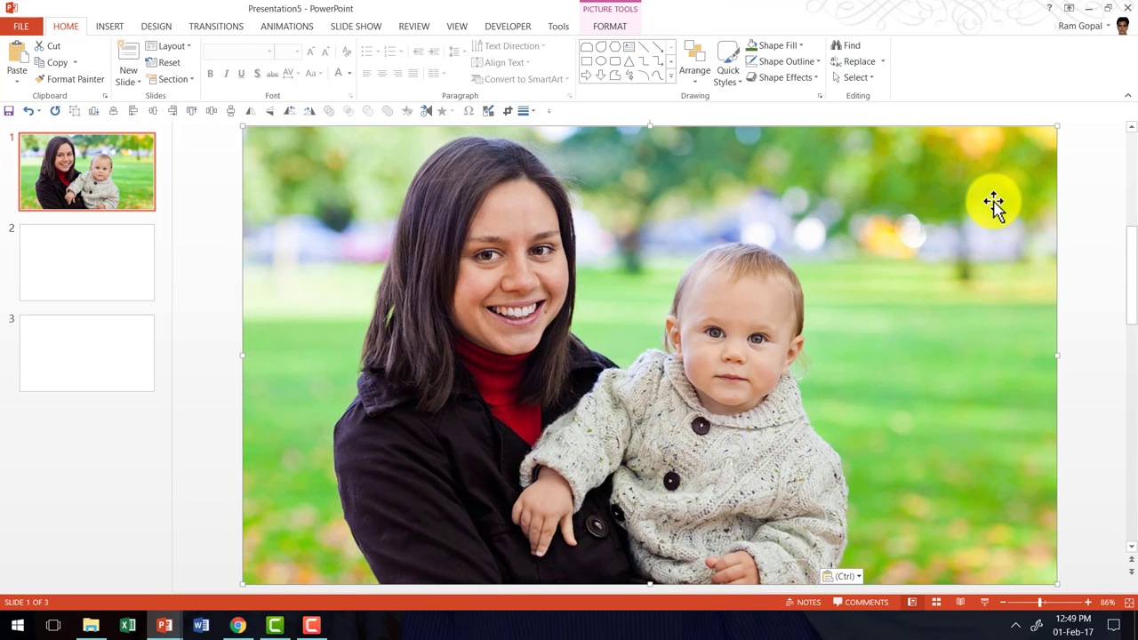
{"action": "left_click", "coordinate": [622, 27]}
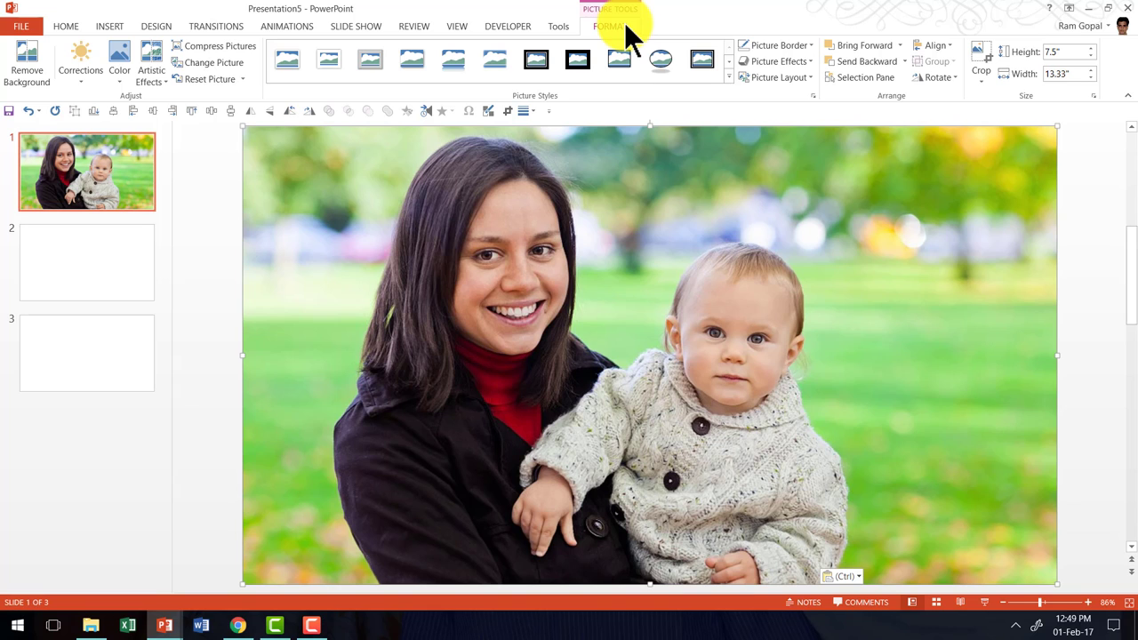
{"action": "left_click", "coordinate": [124, 81]}
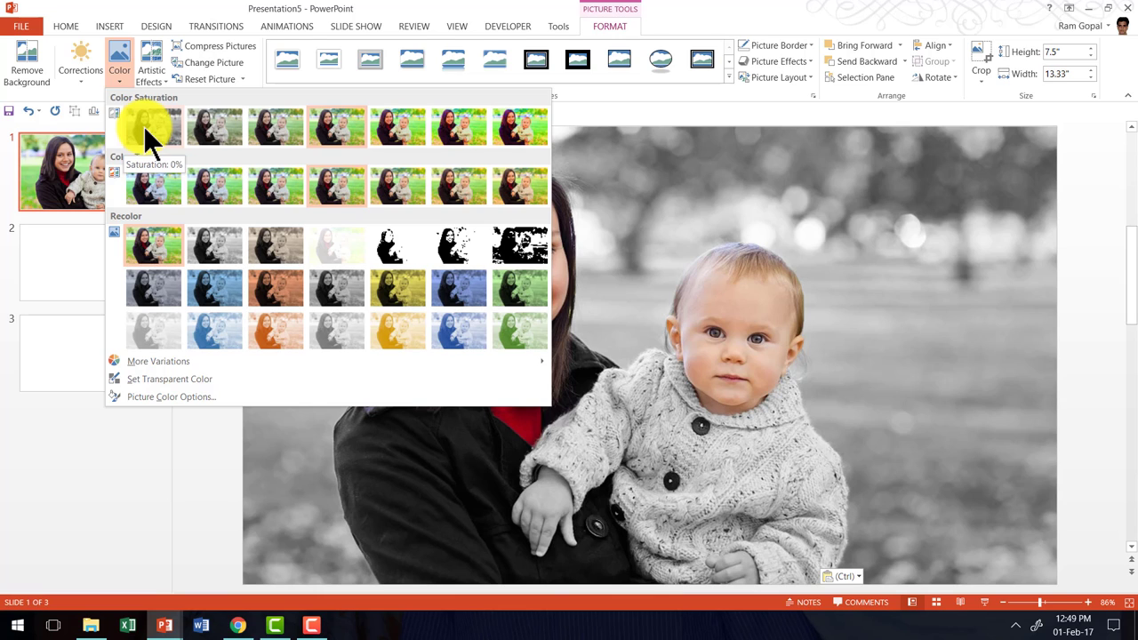
{"action": "left_click", "coordinate": [144, 126]}
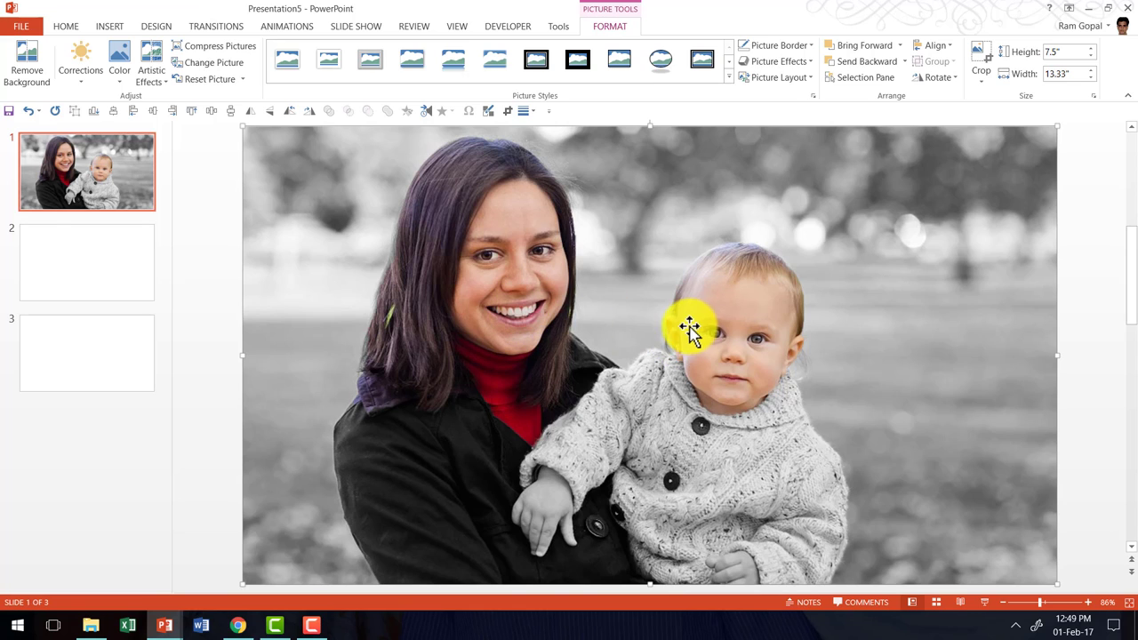
Apply the Fade animation to both the woman's and the baby's head cutouts, set to start On Click.
{"action": "left_click", "coordinate": [521, 283]}
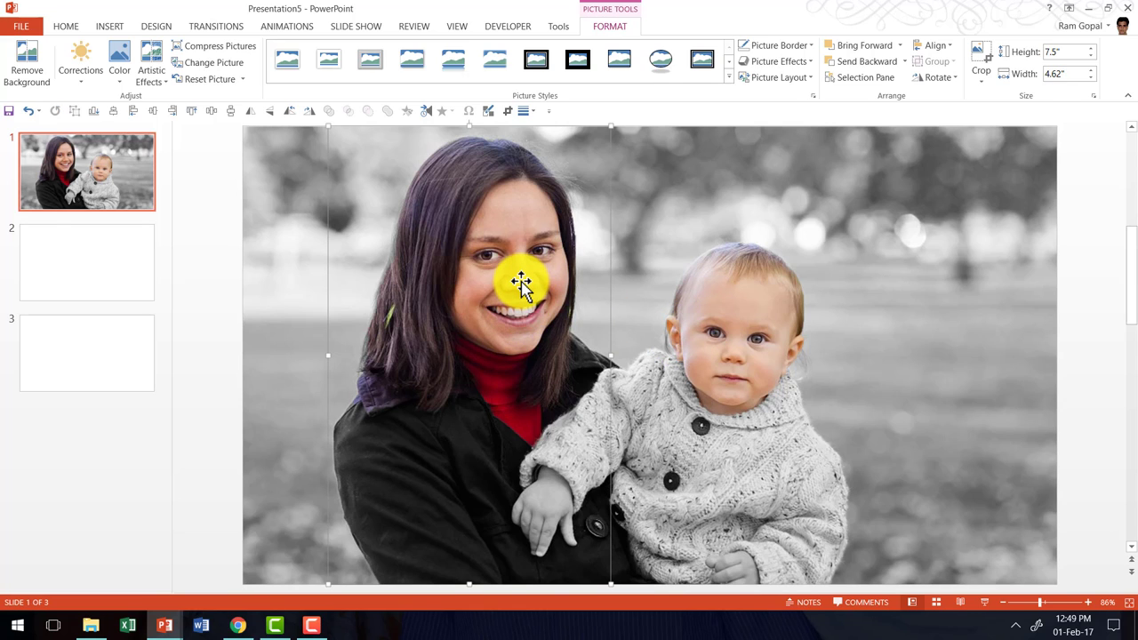
{"action": "left_click", "coordinate": [720, 288], "text": "shift"}
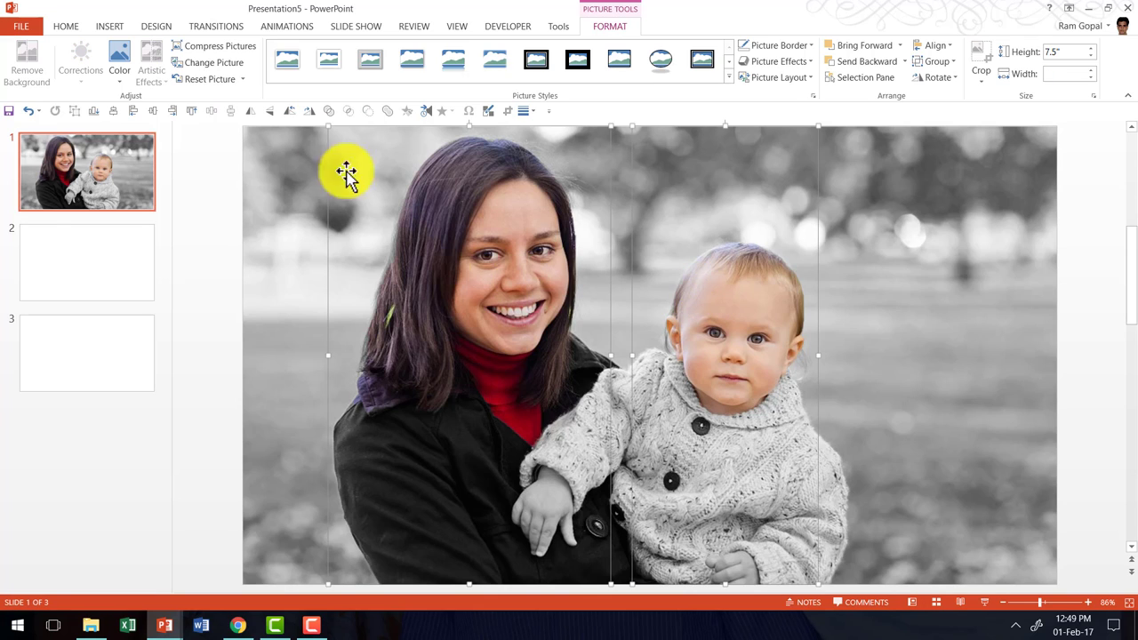
{"action": "left_click", "coordinate": [265, 26]}
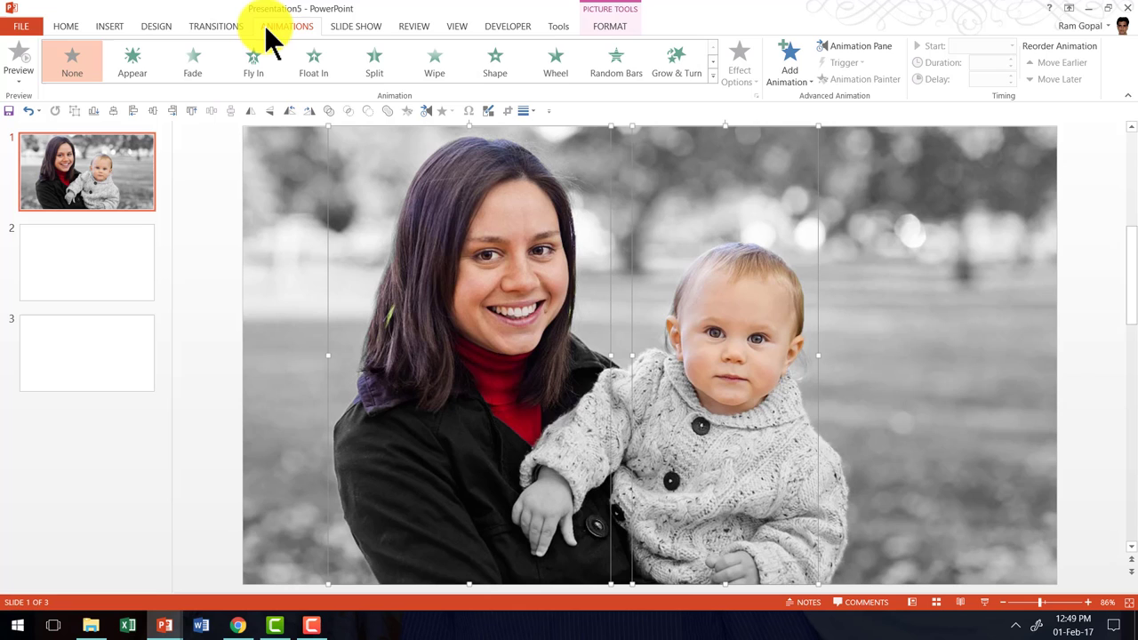
{"action": "left_click", "coordinate": [205, 61]}
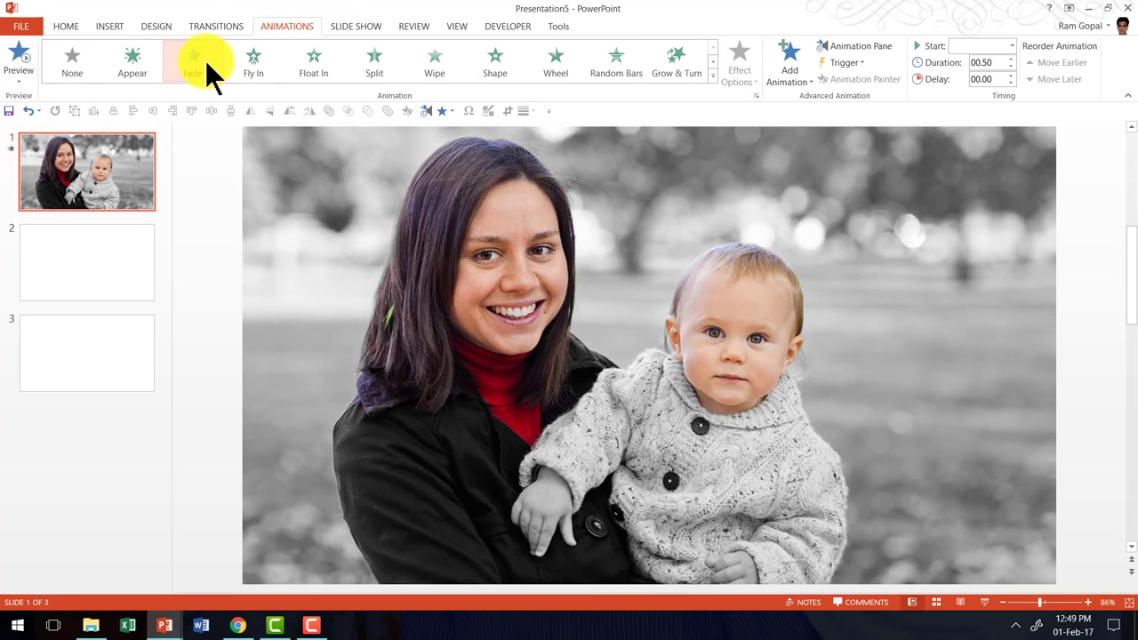
{"action": "left_click", "coordinate": [980, 45]}
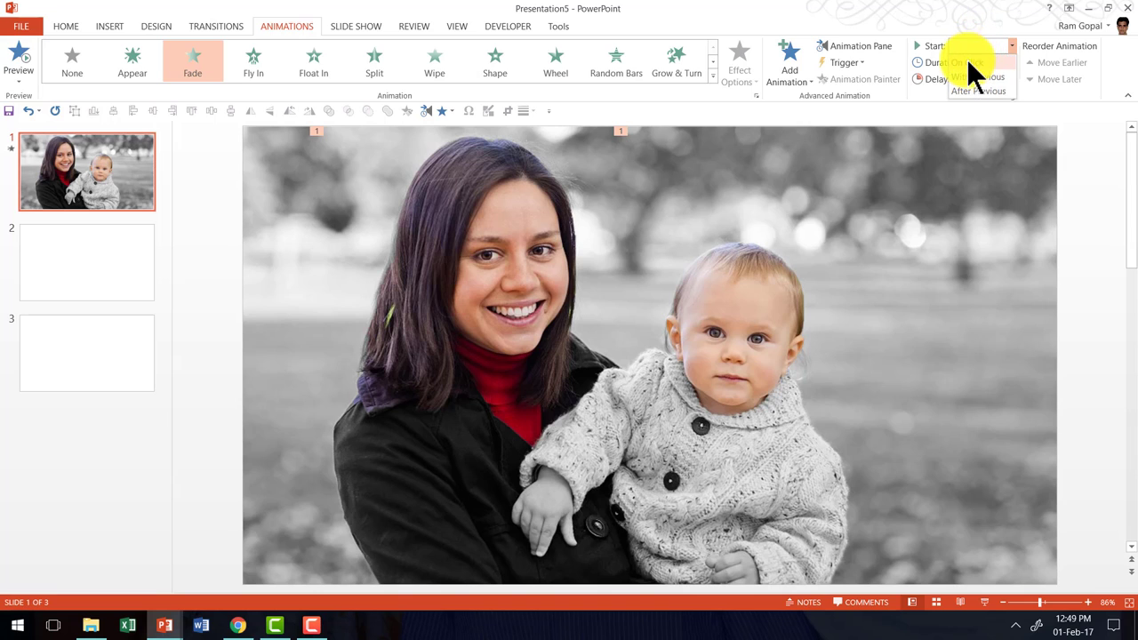
{"action": "left_click", "coordinate": [965, 62]}
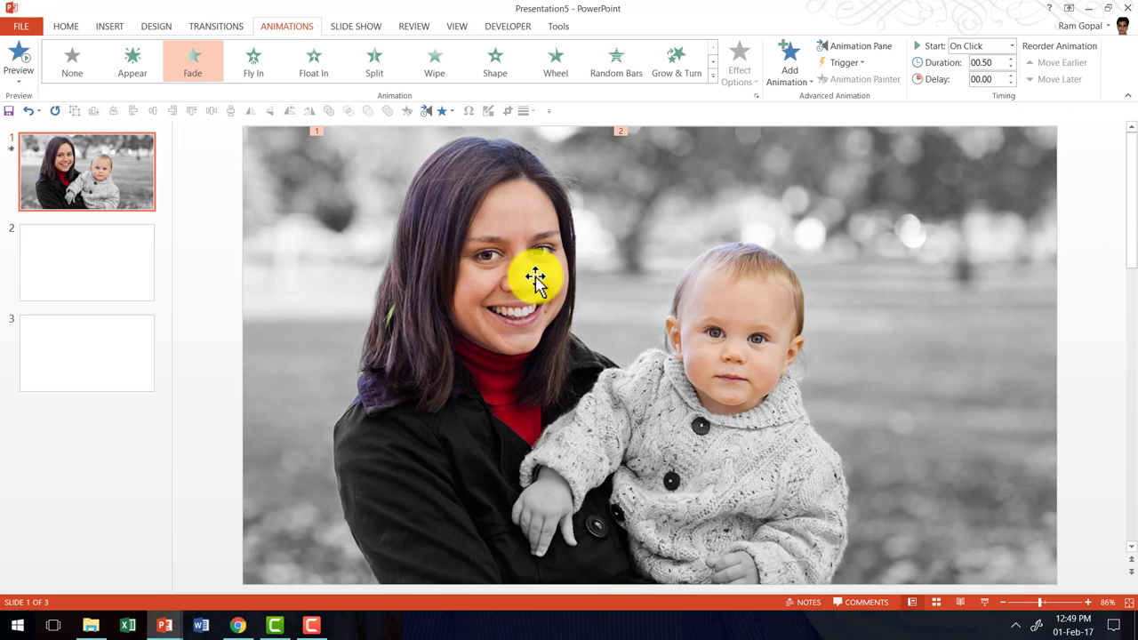